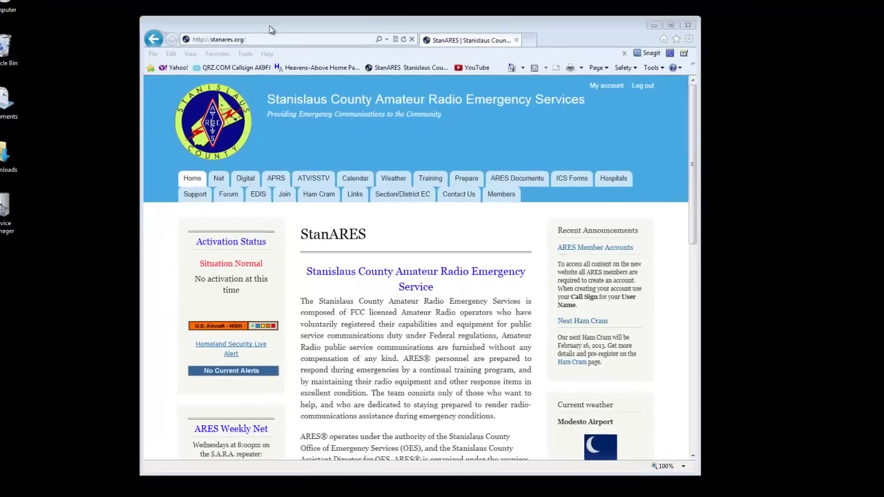
left_click(262, 56)
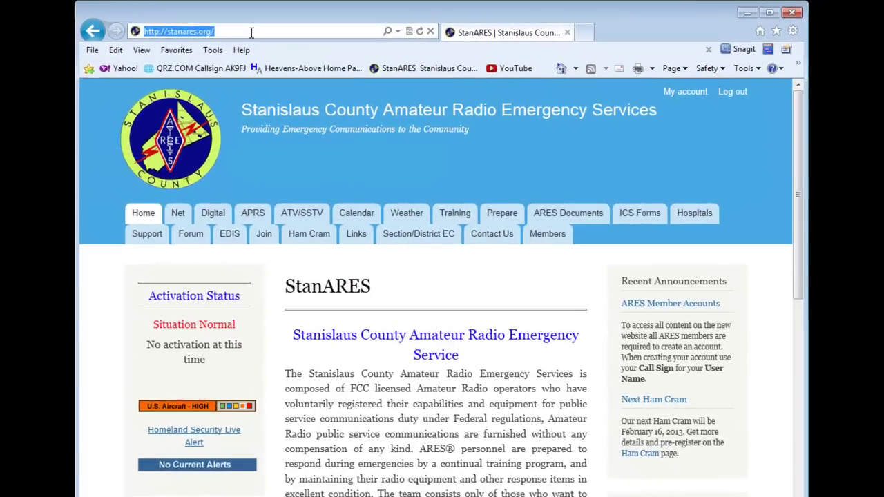
type("w1")
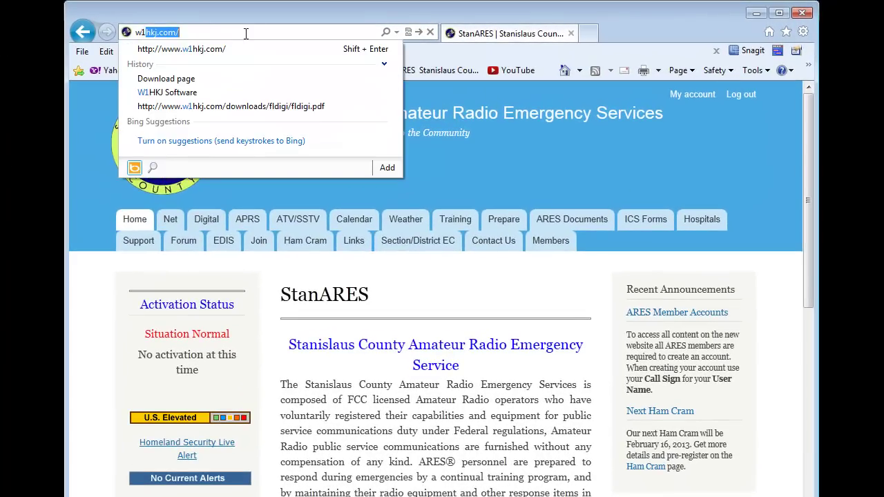
key("Down")
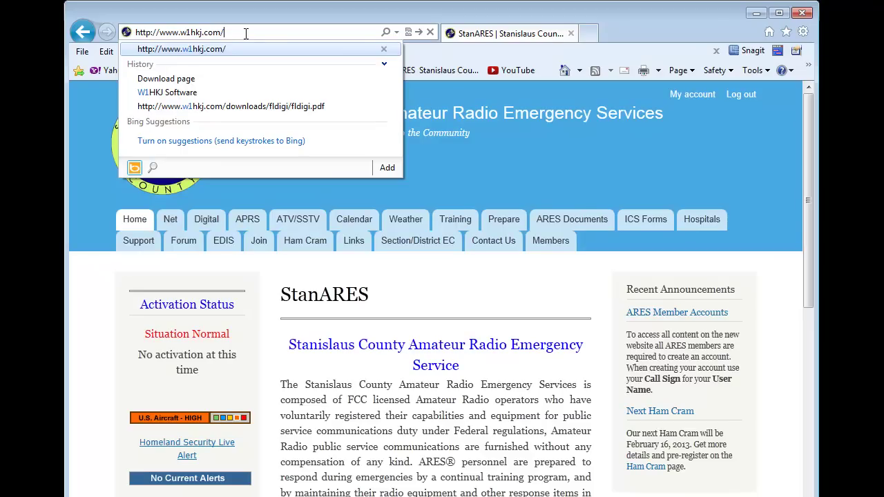
key("Return")
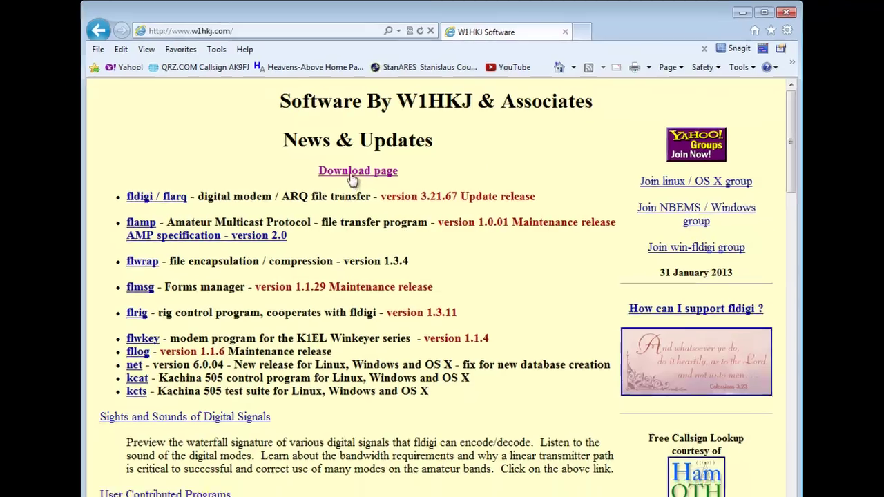
left_click(345, 179)
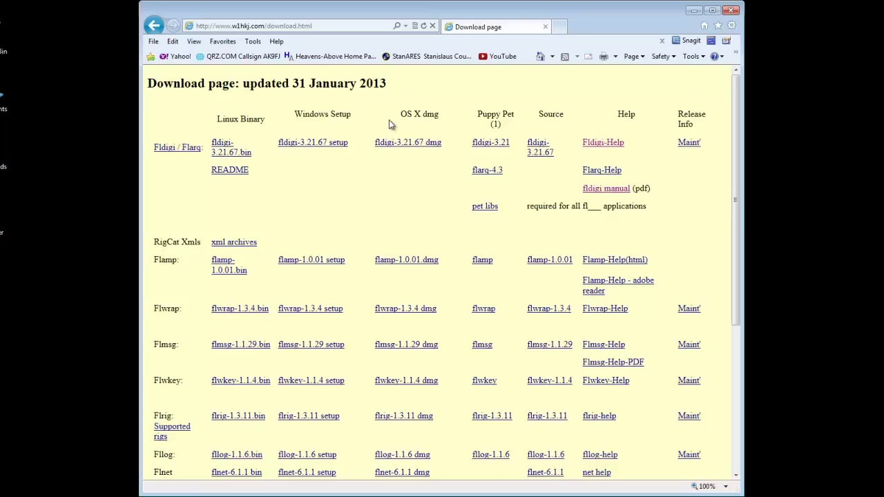
- Download the Windows setup file for fldigi 3.21.67, saving it to disk, and dismiss the download notification
left_click(318, 147)
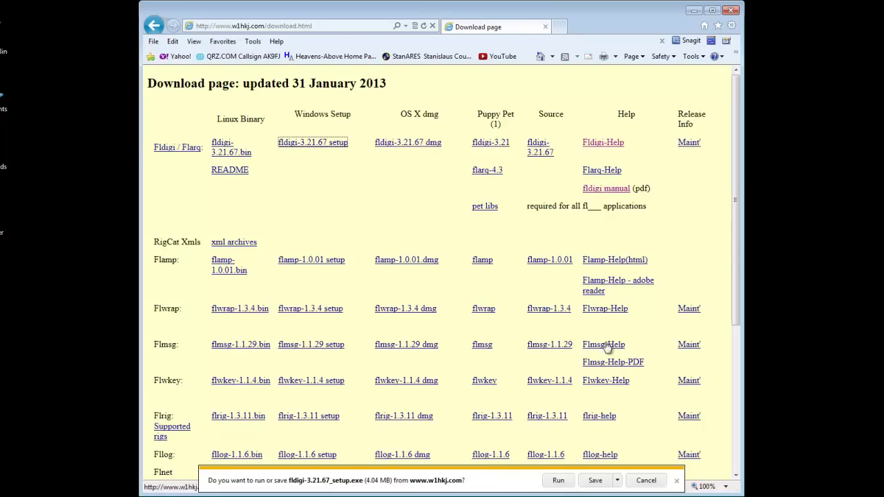
left_click(595, 482)
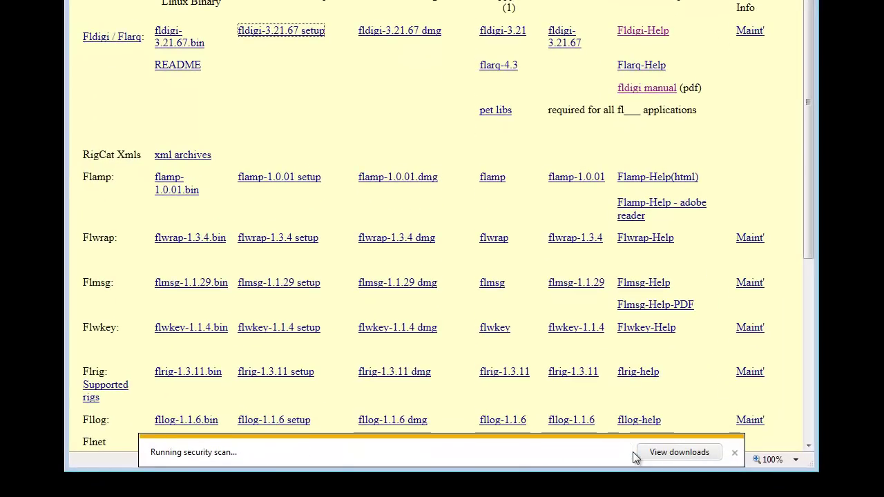
left_click(735, 454)
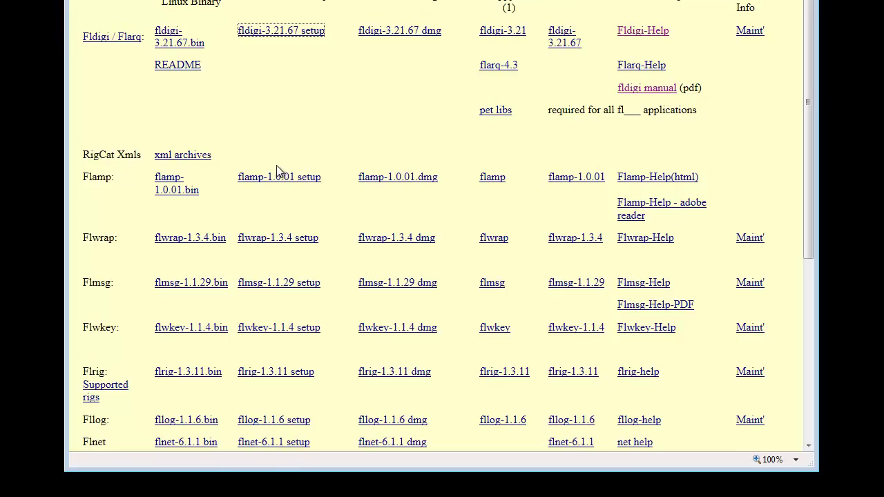
- Download the Windows setup file for flwrap 1.3.4, saving it to disk, and dismiss the download notification
left_click(281, 243)
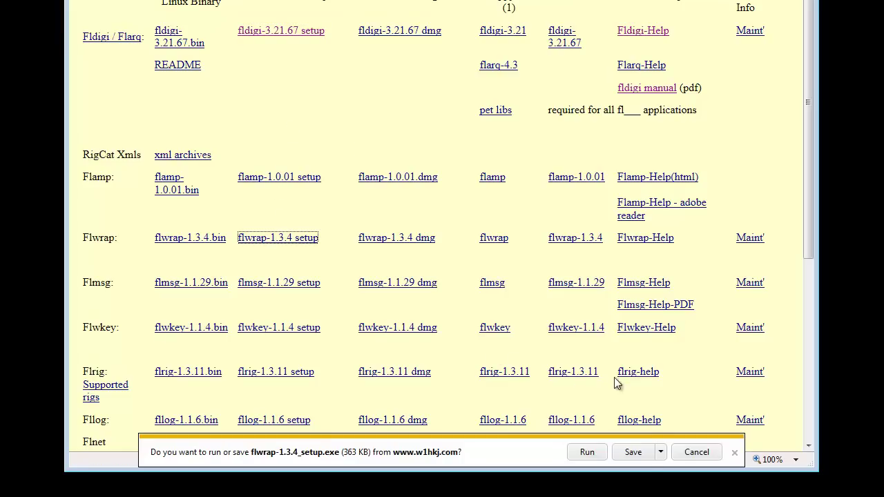
left_click(643, 455)
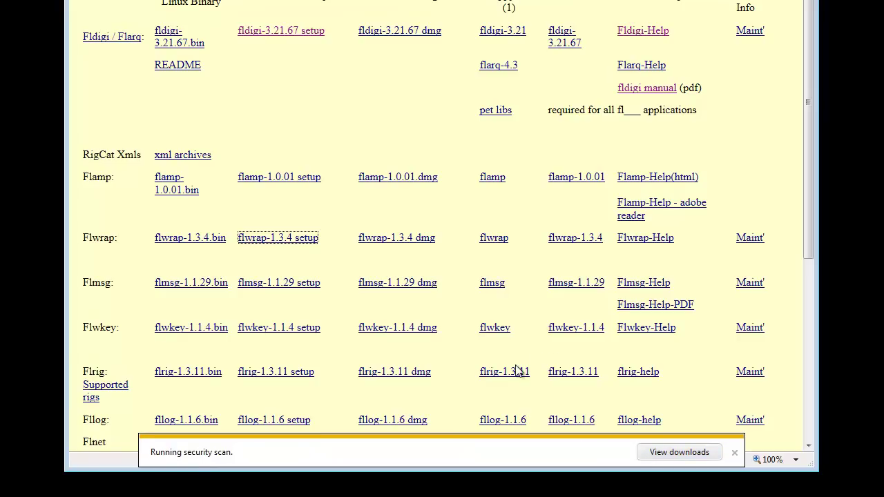
left_click(735, 453)
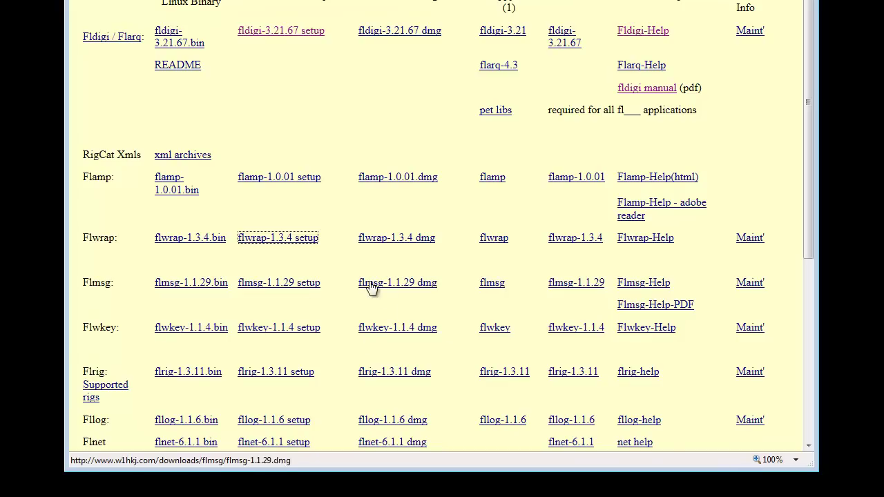
- Save the Windows setup file for flmsg 1.1.29 to disk, dismiss the download notification and close the browser
left_click(302, 287)
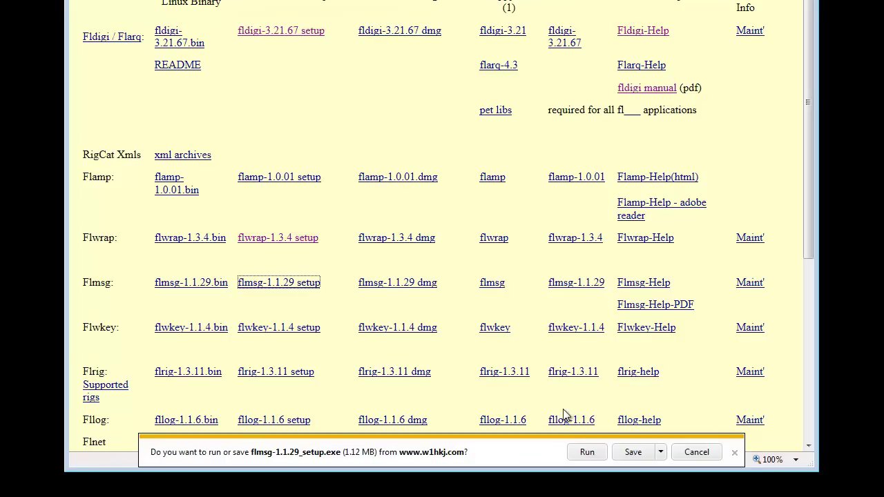
left_click(634, 453)
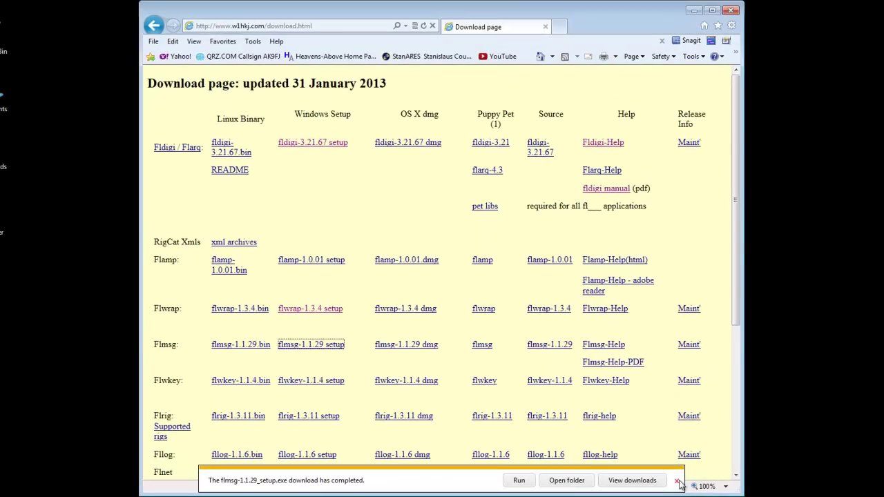
left_click(678, 483)
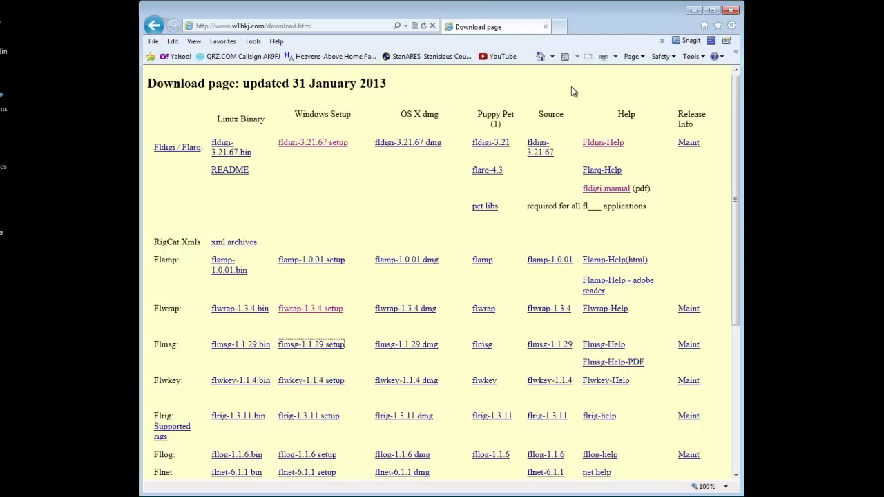
left_click(733, 10)
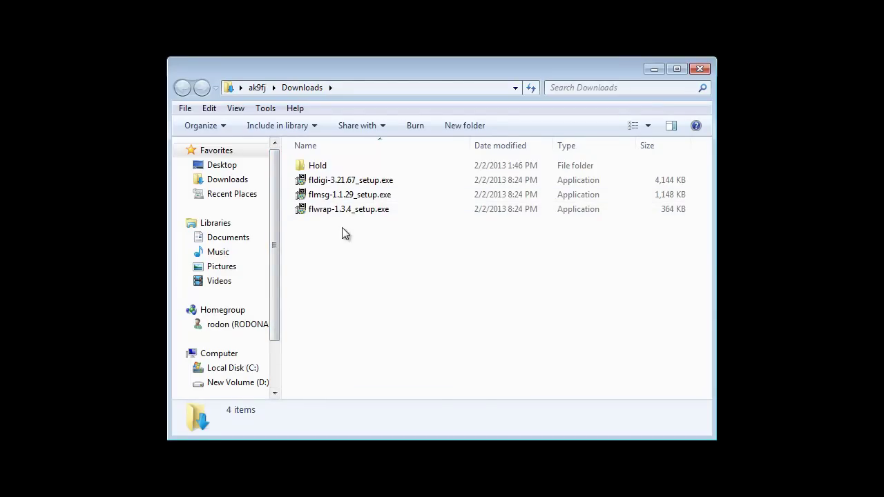
- Run fldigi-3.21.67_setup.exe from the Downloads folder as administrator and accept its license
left_click(328, 181)
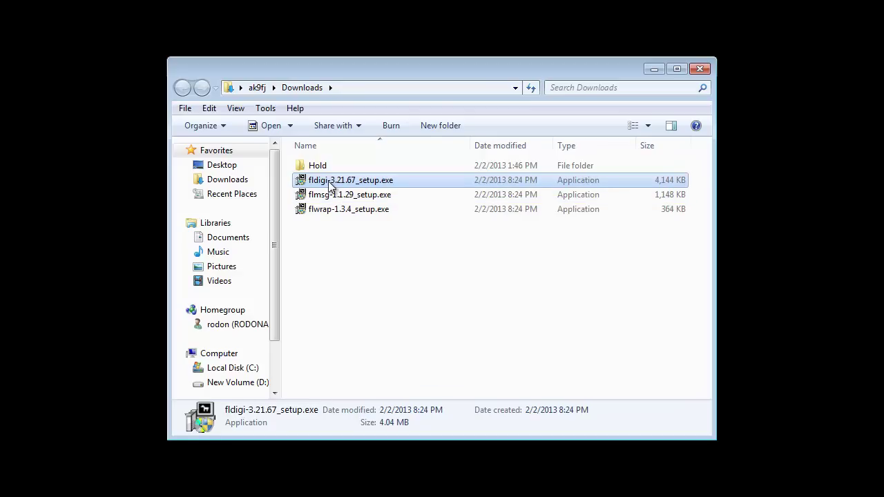
right_click(330, 186)
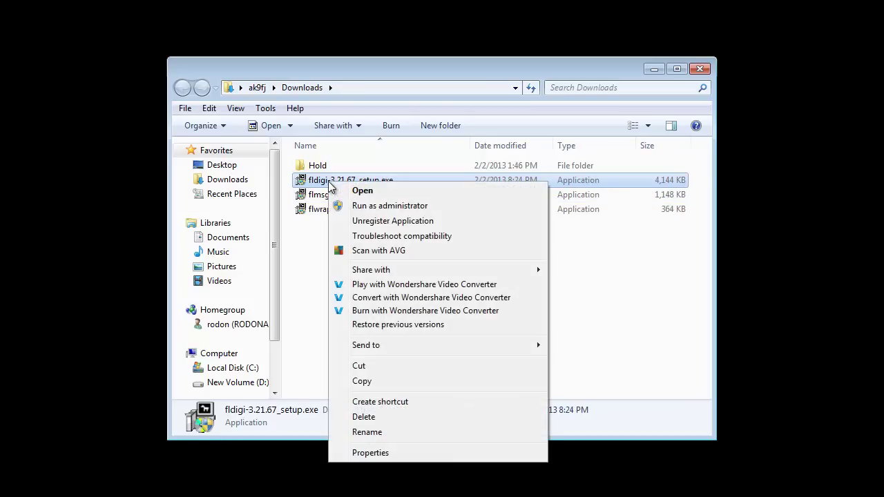
left_click(380, 206)
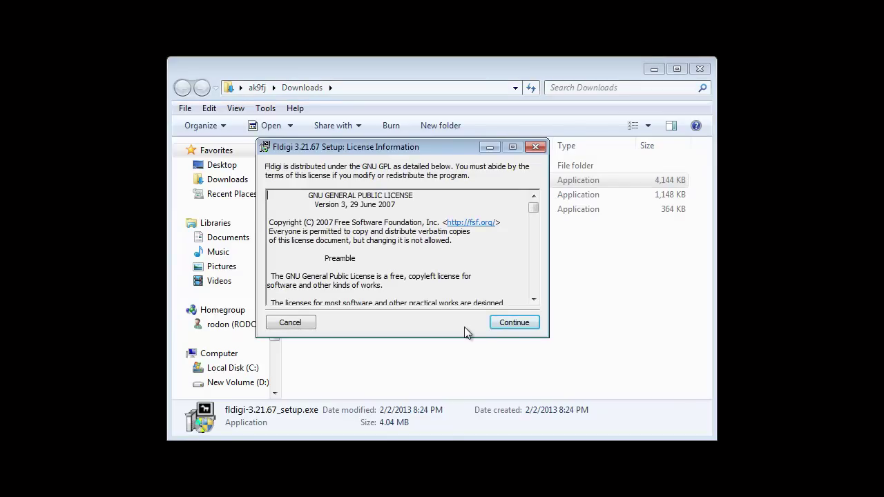
left_click(514, 322)
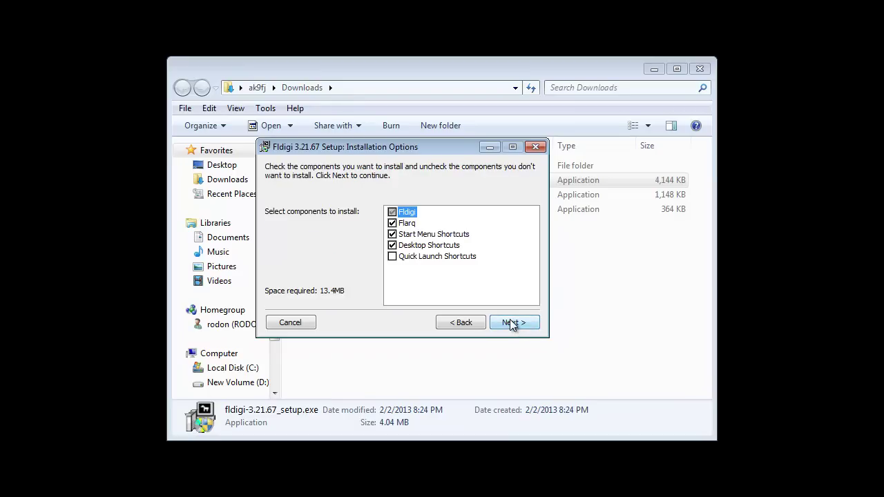
- Exclude the Flarq component, install Fldigi into C:\Program Files\Fldigi-3.21.67, and close the finished installer
left_click(392, 224)
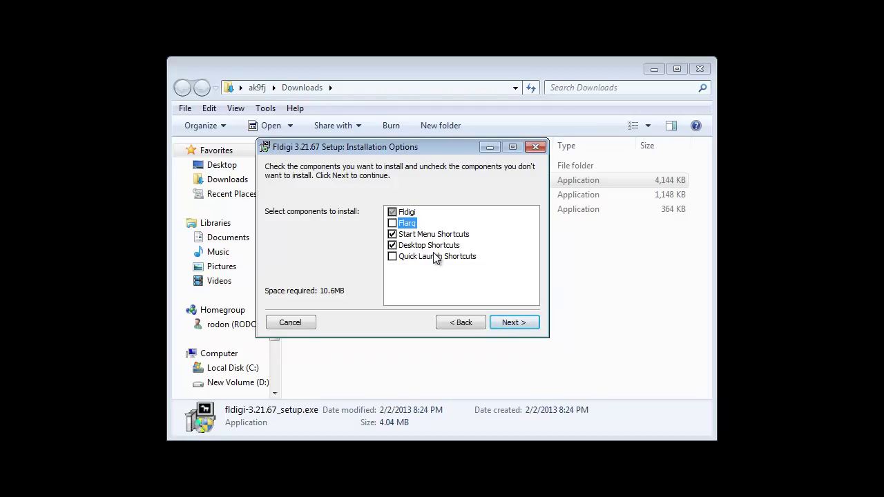
left_click(512, 322)
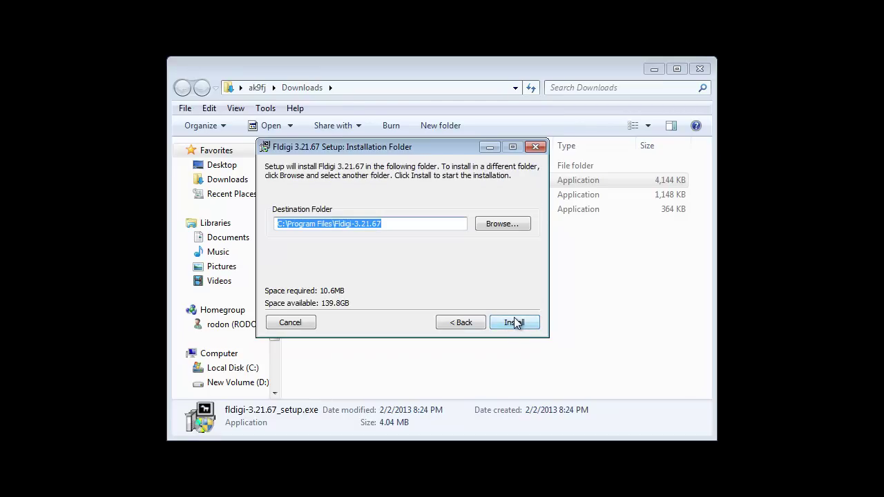
left_click(398, 225)
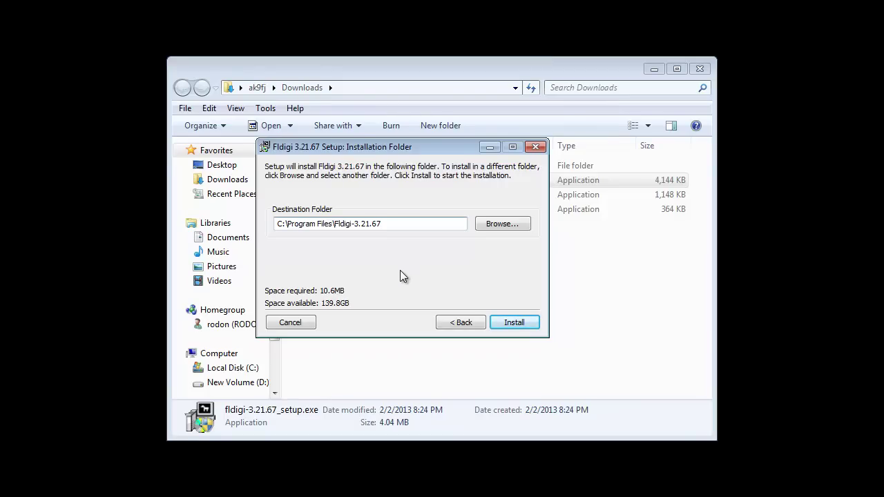
left_click(515, 323)
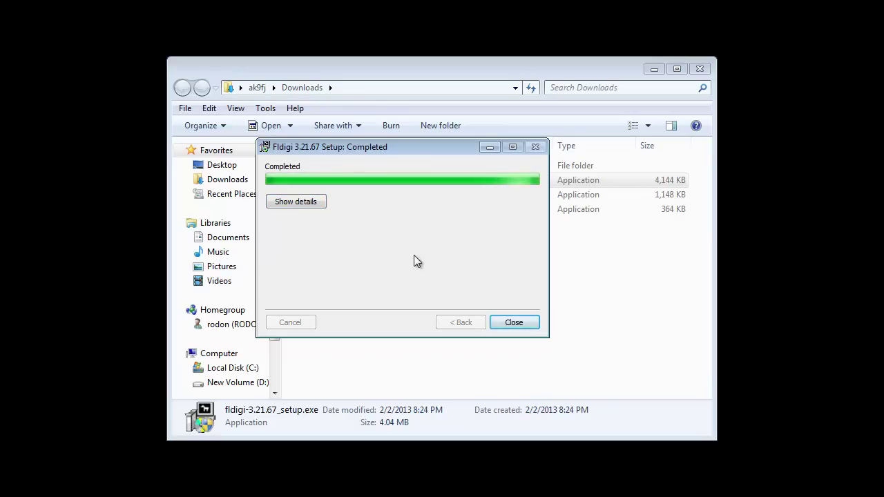
left_click(515, 322)
- Install flmsg 1.1.29 by running its setup file as administrator with the default components and destination folder, and close the installer
left_click(314, 198)
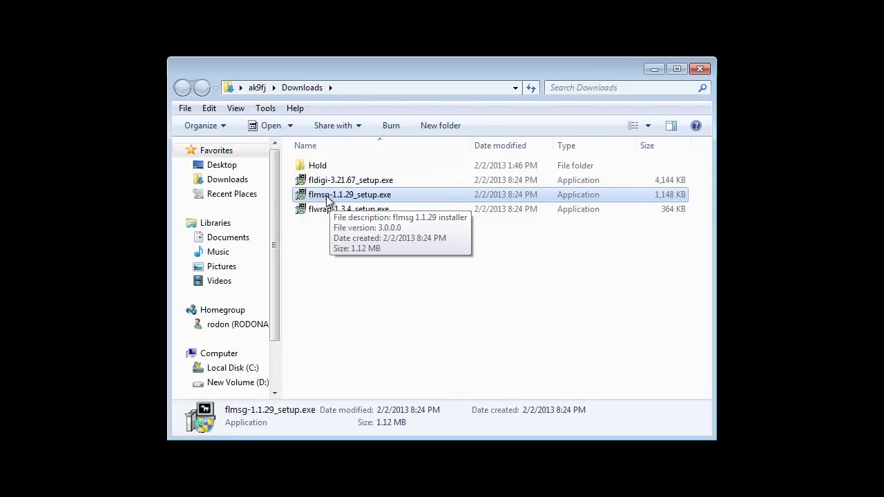
right_click(325, 196)
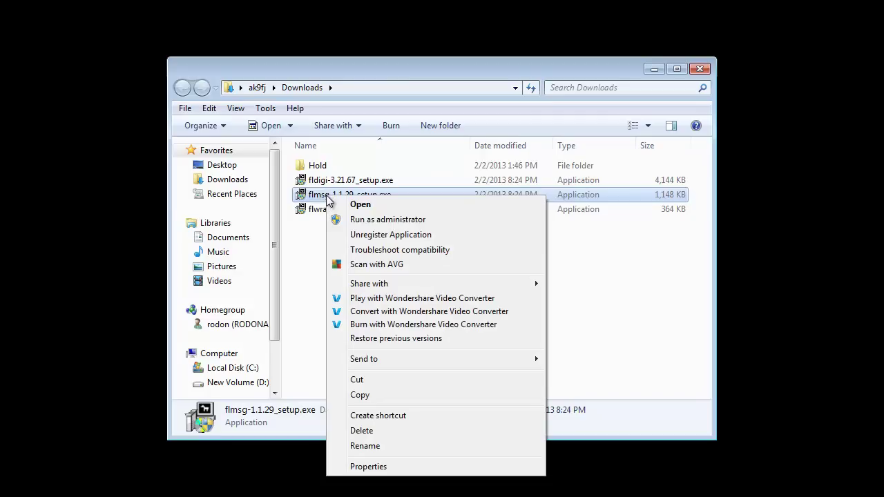
left_click(368, 220)
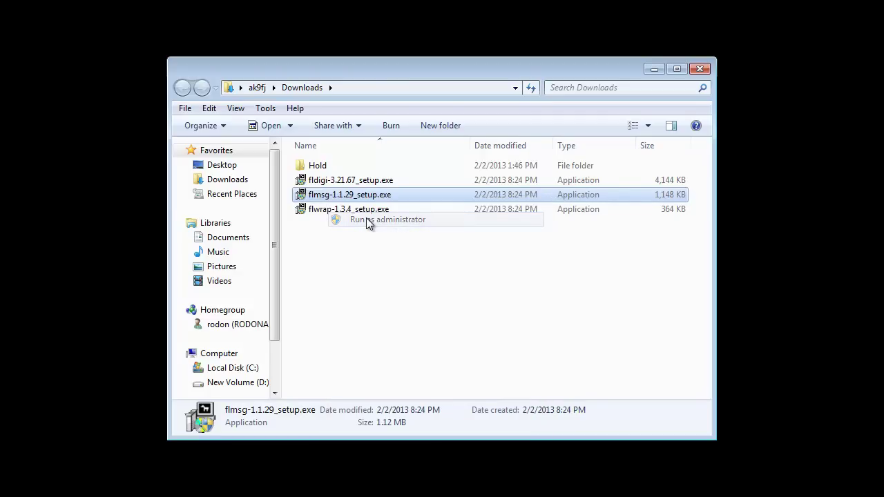
left_click(487, 290)
left_click(522, 323)
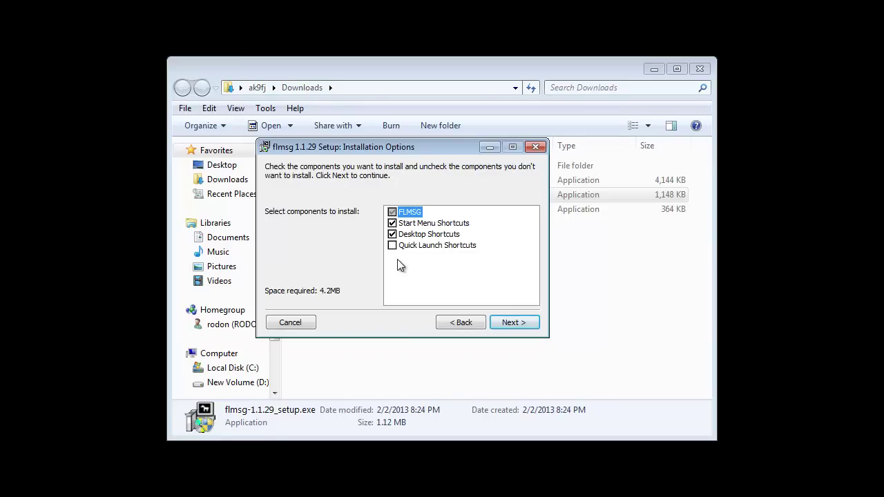
left_click(514, 323)
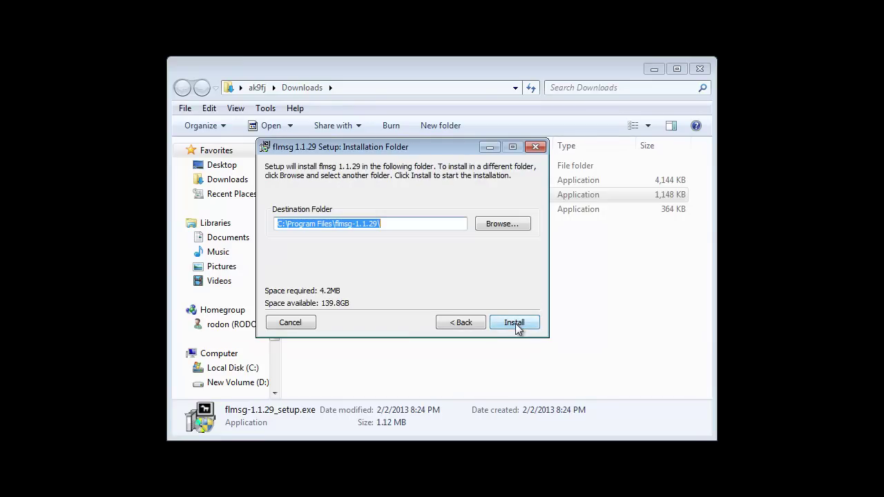
left_click(513, 323)
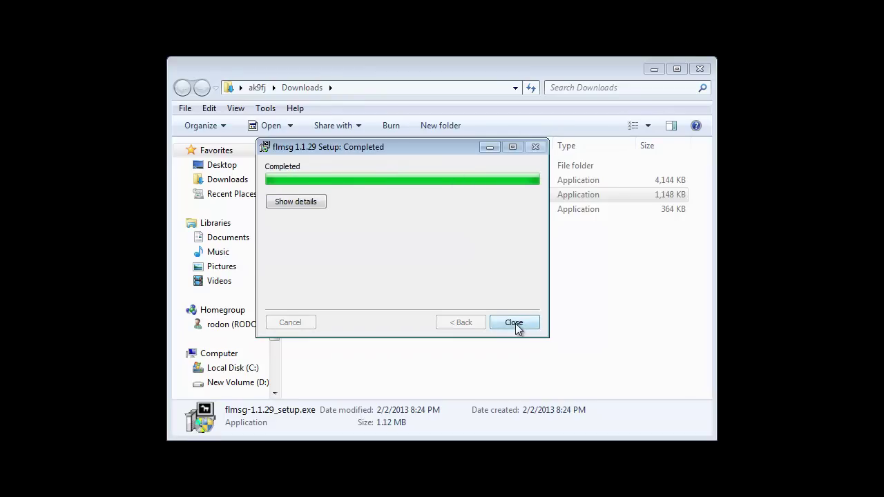
left_click(514, 322)
- Install flwrap 1.3.4 by running its setup file as administrator with the default components and destination folder, and close the installer
left_click(331, 211)
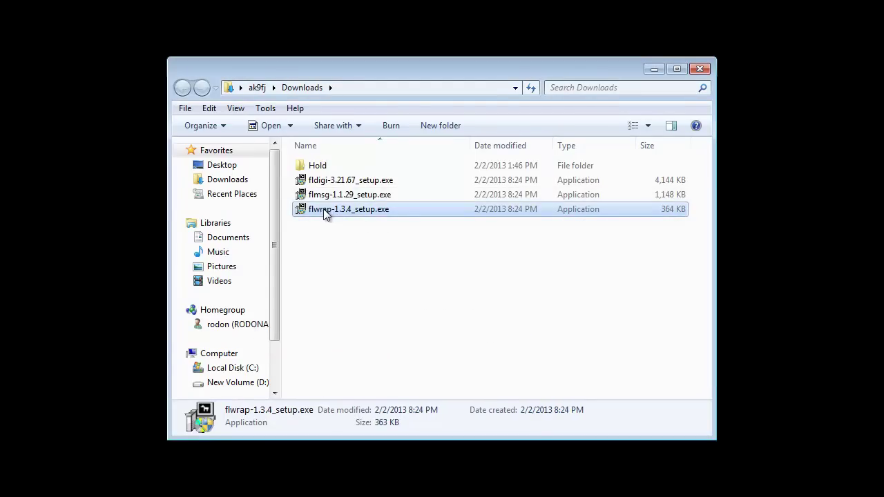
right_click(323, 208)
left_click(375, 235)
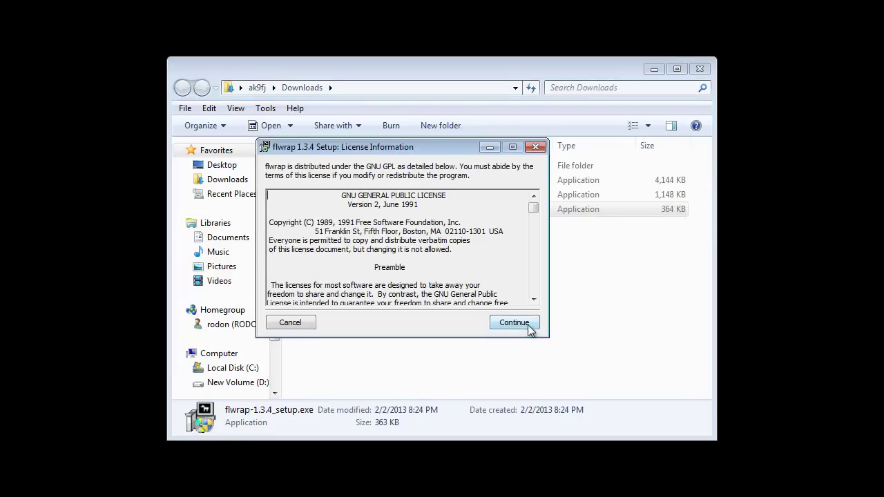
left_click(528, 326)
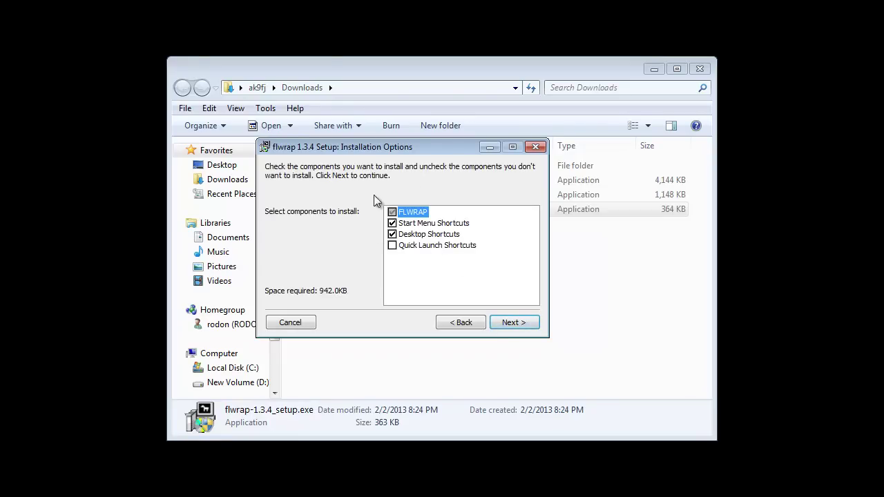
left_click(510, 325)
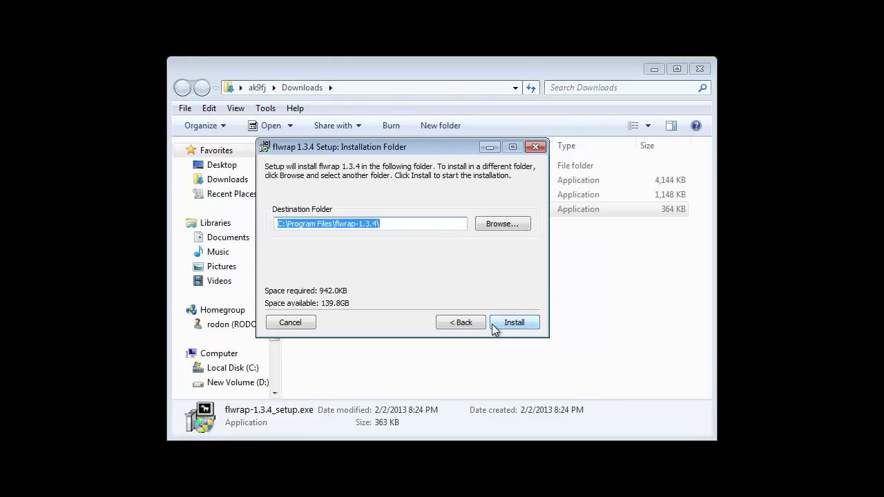
left_click(511, 329)
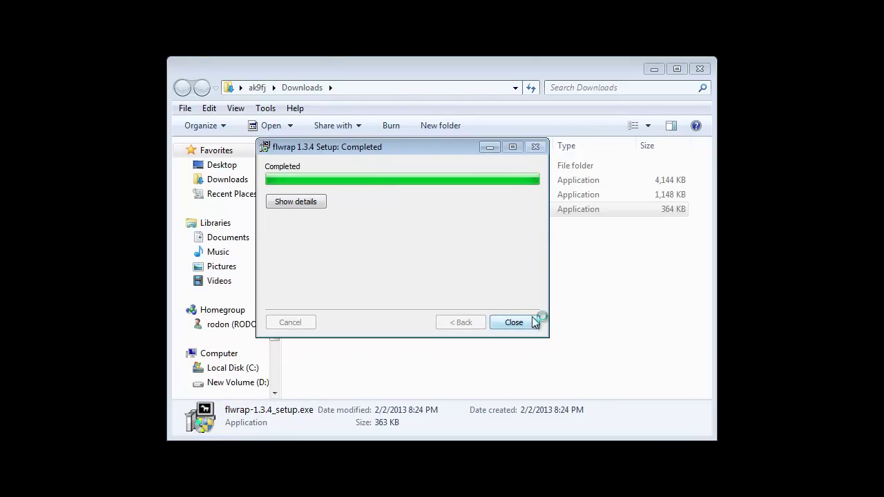
left_click(517, 322)
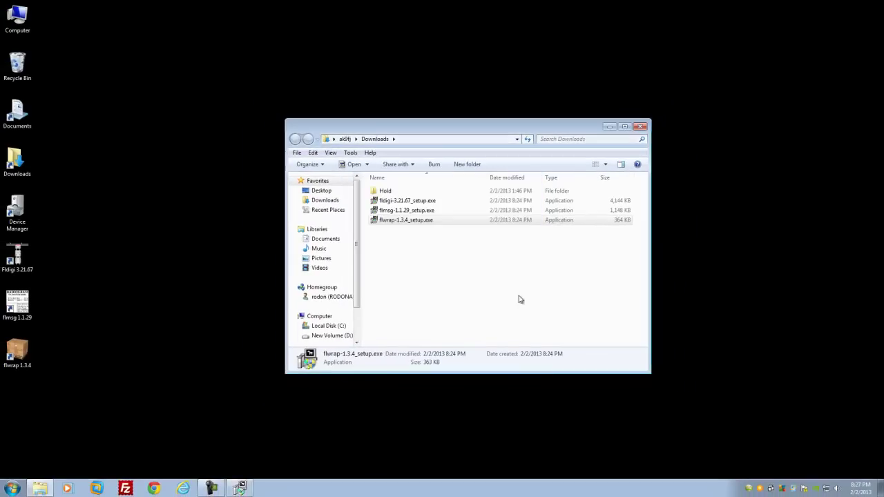
- Close the Downloads folder and launch Fldigi 3.21.67 from the desktop to start its configuration wizard
left_click(641, 127)
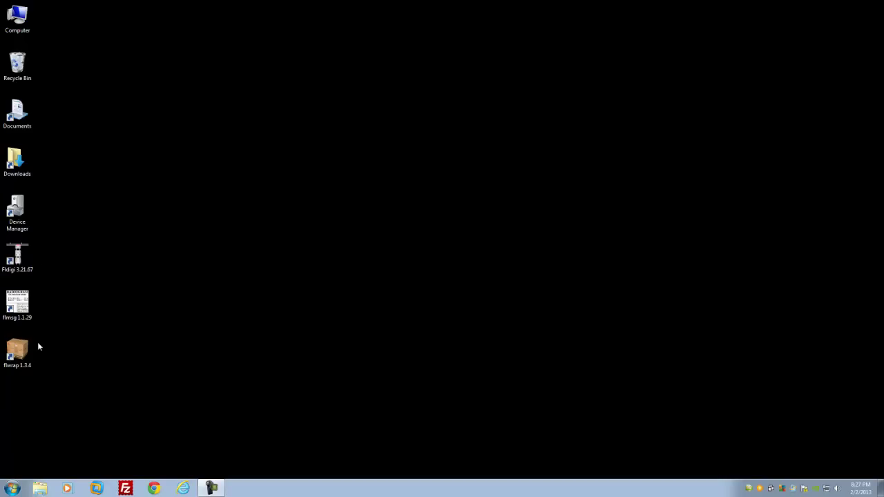
left_click(28, 257)
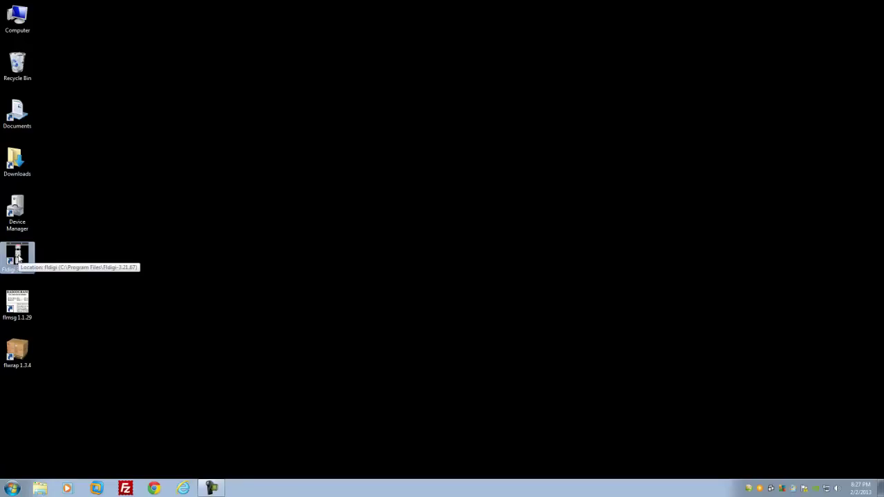
double_click(19, 258)
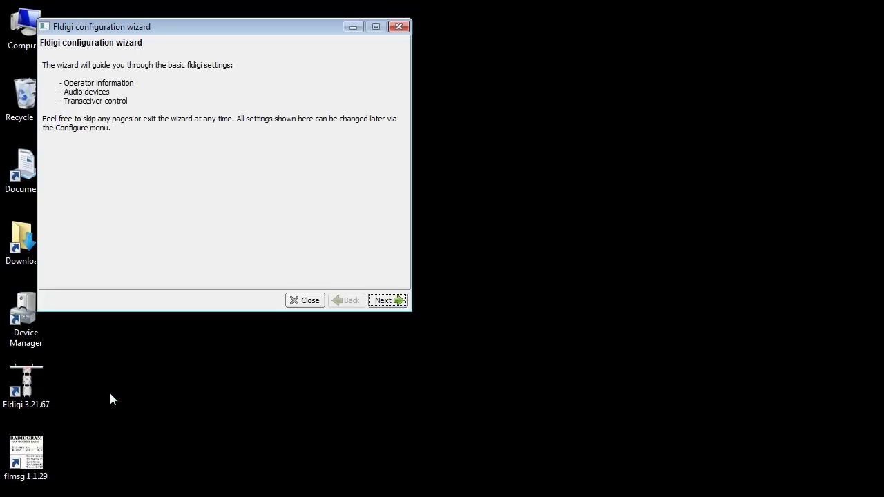
left_click_drag(180, 26, 260, 61)
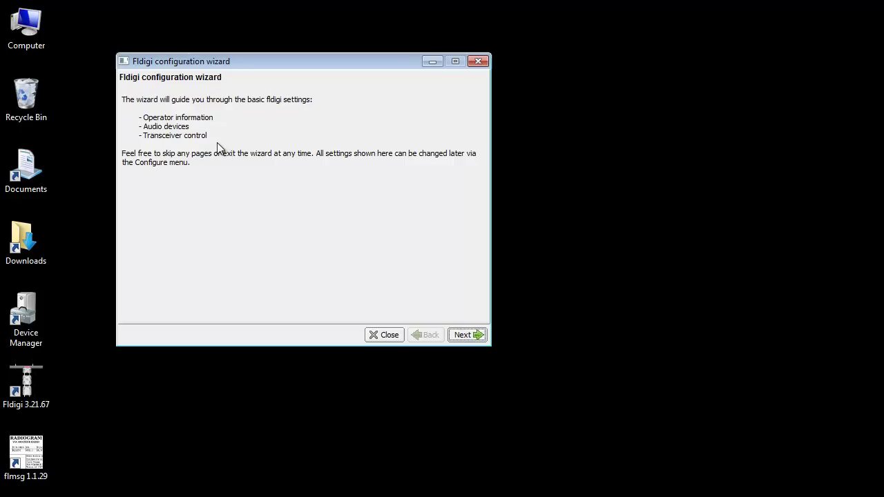
- Fill in the wizard's operator information with the callsign, the operator's name and the QTH Modesto, and continue to the audio devices
left_click(463, 335)
left_click(245, 122)
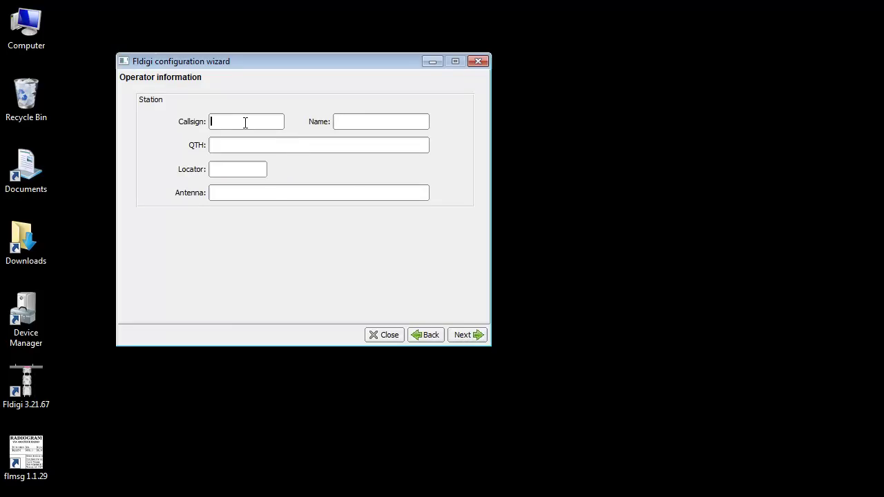
type("AK9FJ")
left_click(350, 121)
type("Patrick")
key("Tab")
type("Modeto")
key("BackSpace")
key("BackSpace")
key("BackSpace")
type("esto")
left_click(465, 334)
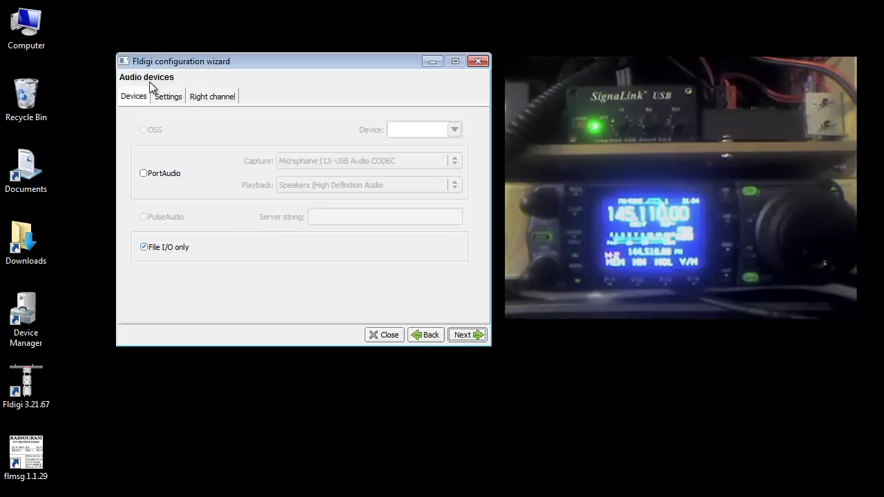
- Enable PortAudio for the audio devices and choose Speakers (13- USB Audio CODEC) as the playback device
left_click(143, 174)
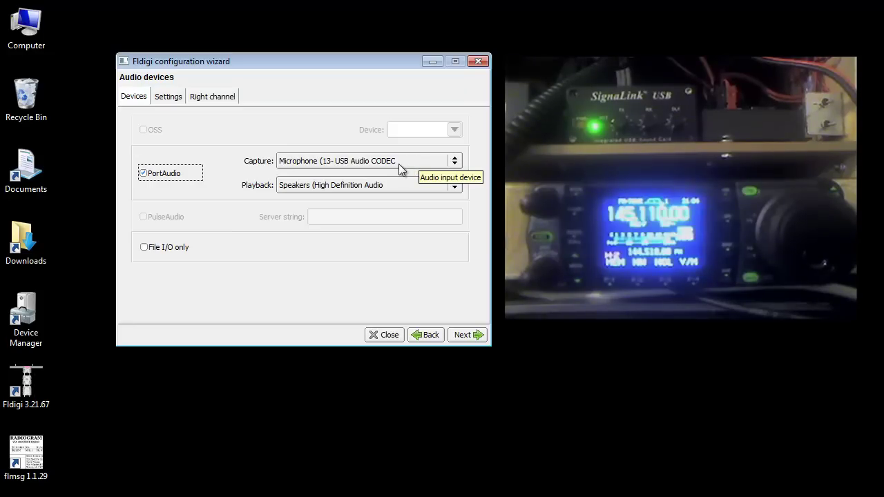
left_click(456, 187)
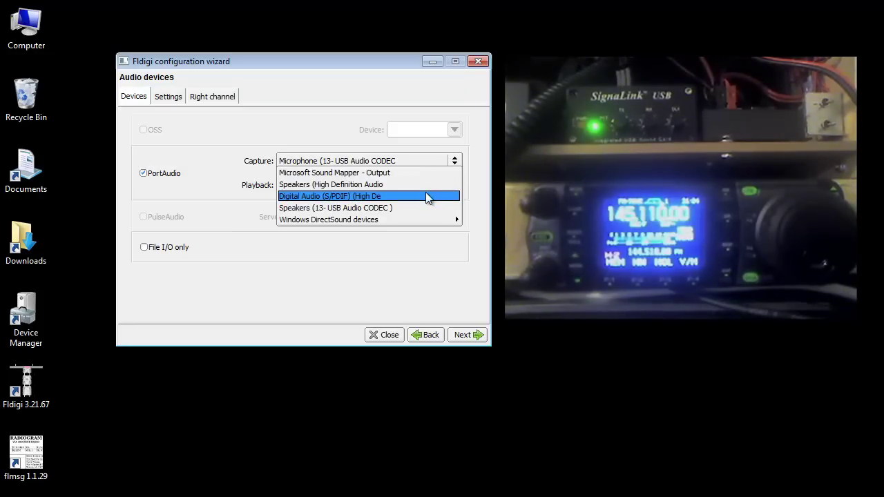
left_click(393, 208)
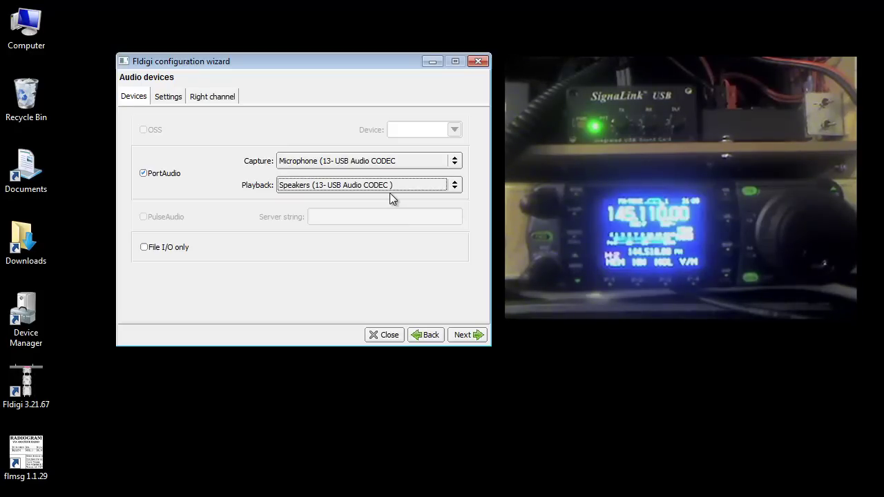
- Review the audio sample rate and correction settings, keep them and the transceiver control at their defaults, and finish the wizard
left_click(169, 98)
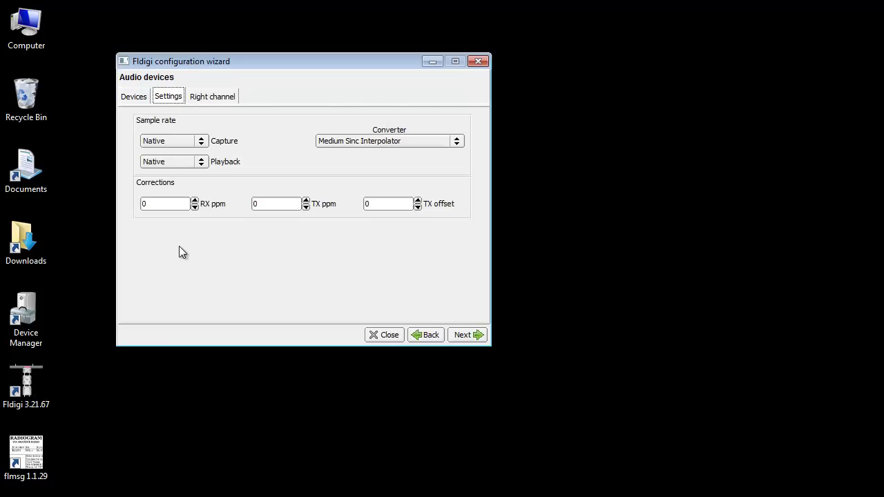
left_click(149, 206)
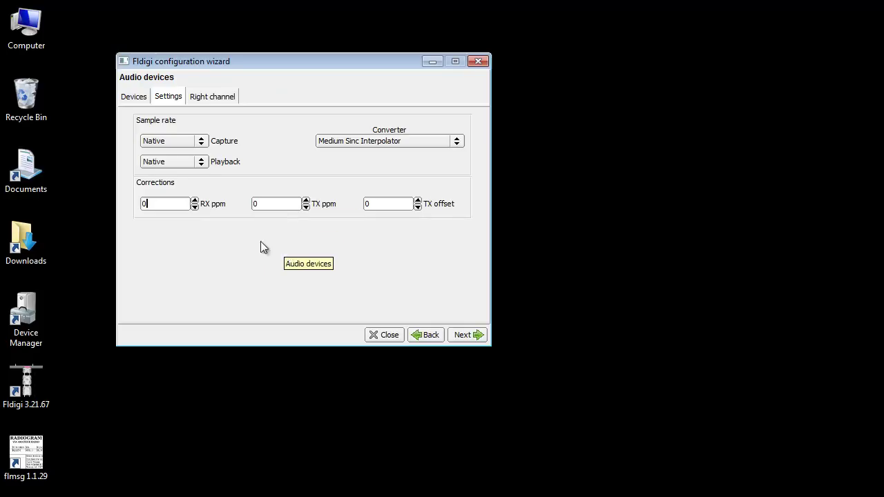
left_click(462, 336)
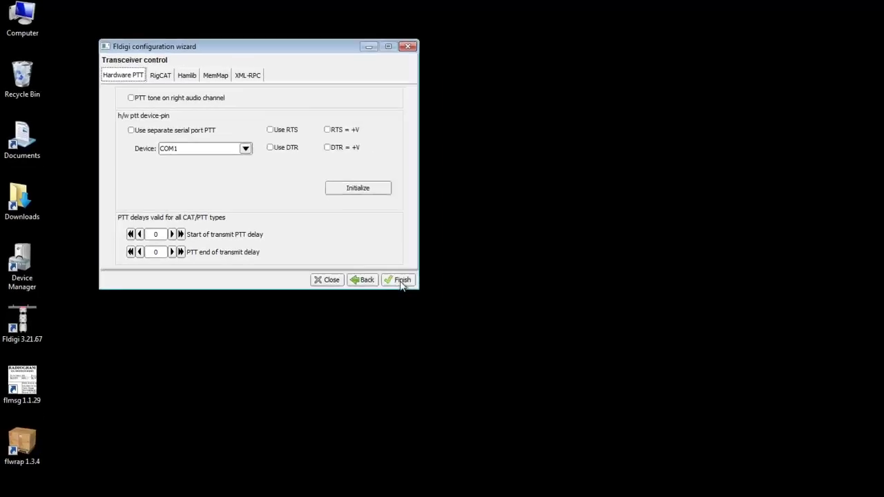
left_click(347, 238)
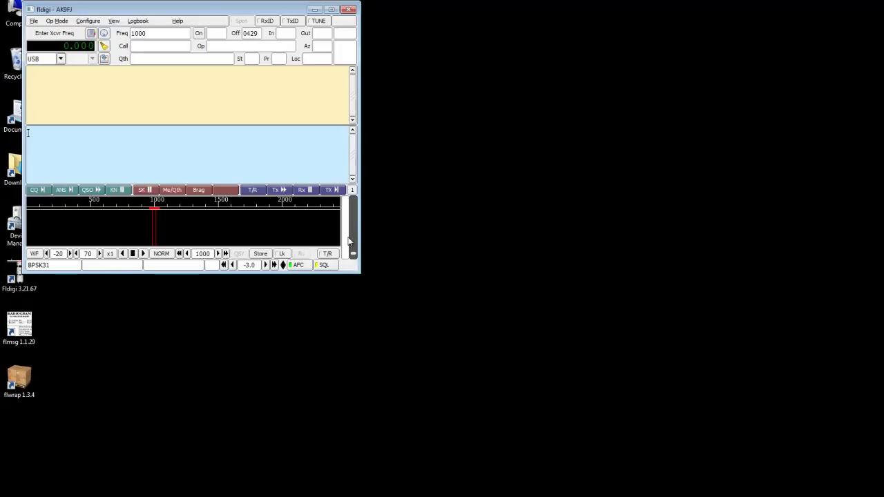
- Enlarge the fldigi main window and enable 64-bit (long) interleave in the MT-63 modem configuration
left_click_drag(120, 16, 158, 32)
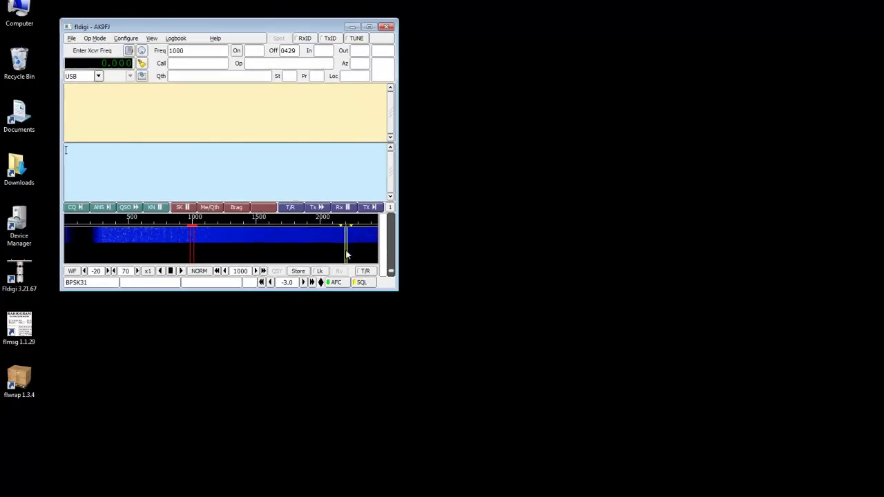
left_click_drag(397, 292, 556, 449)
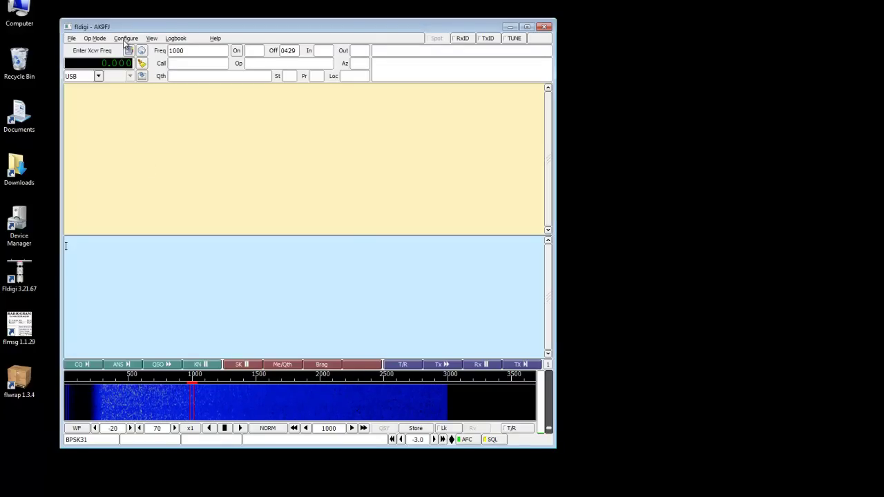
left_click(125, 41)
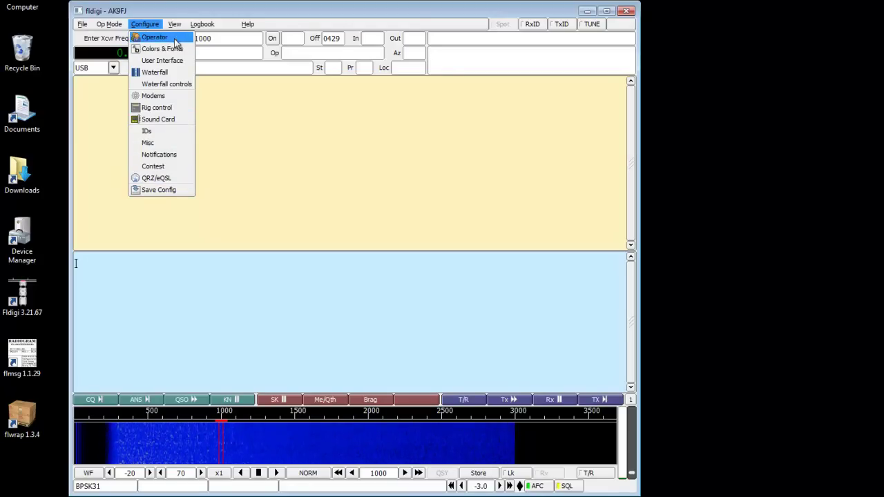
left_click(153, 97)
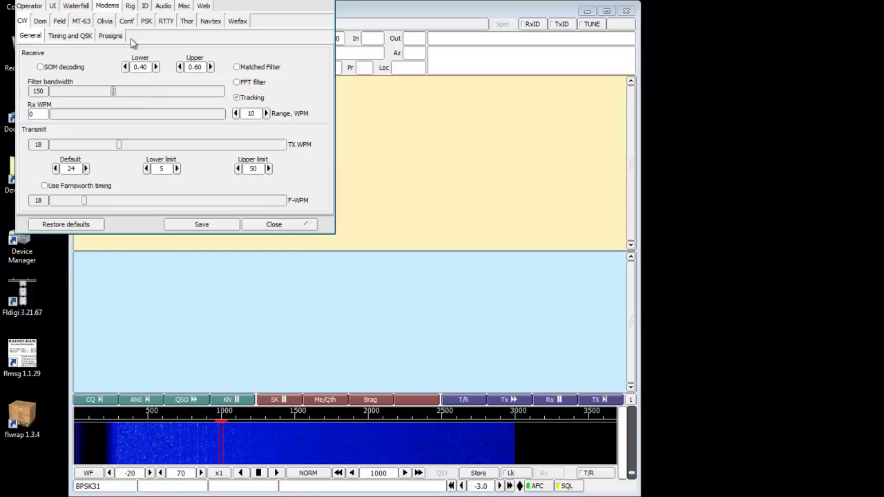
left_click_drag(127, 2, 227, 53)
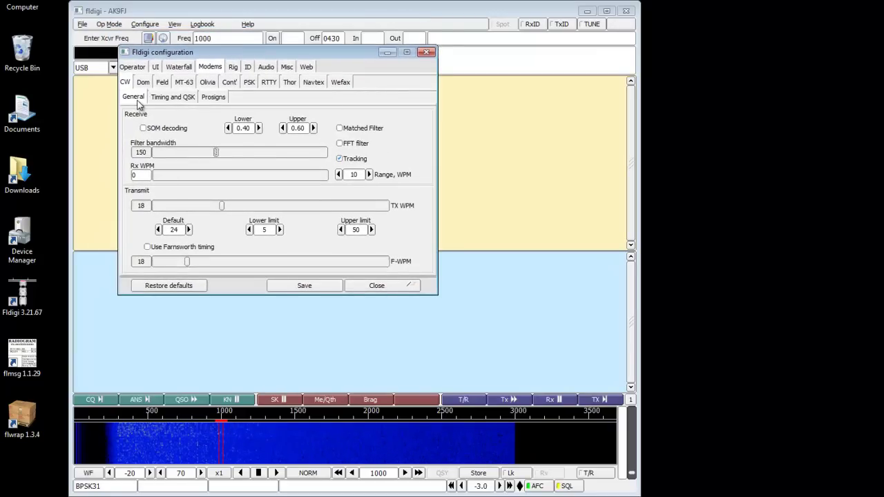
left_click(185, 84)
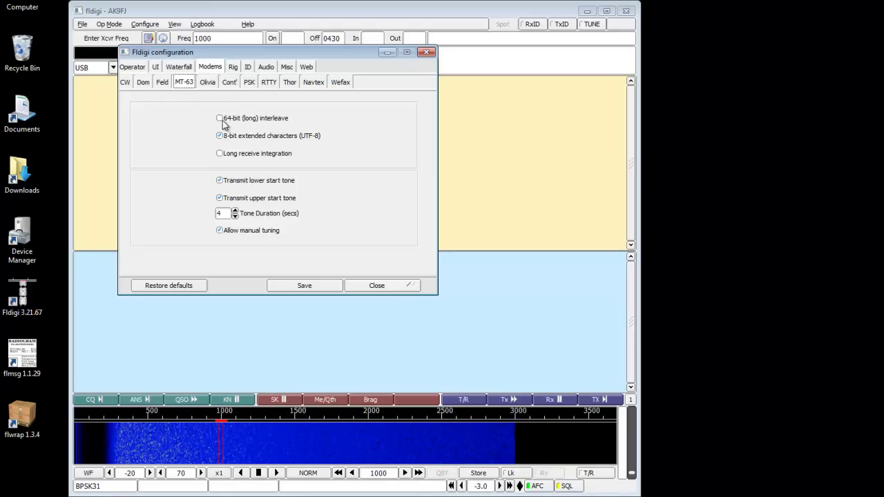
left_click(218, 120)
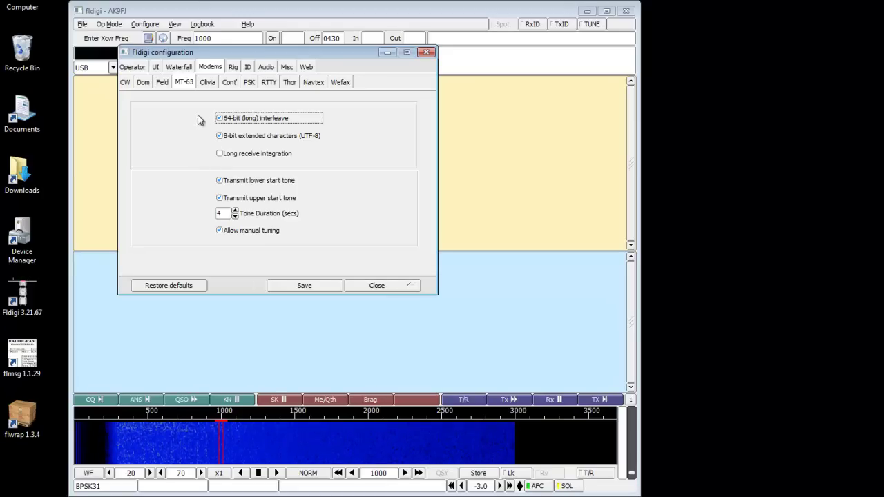
- Turn on Open message folder in the miscellaneous NBEMS settings for the data file interface
left_click(287, 69)
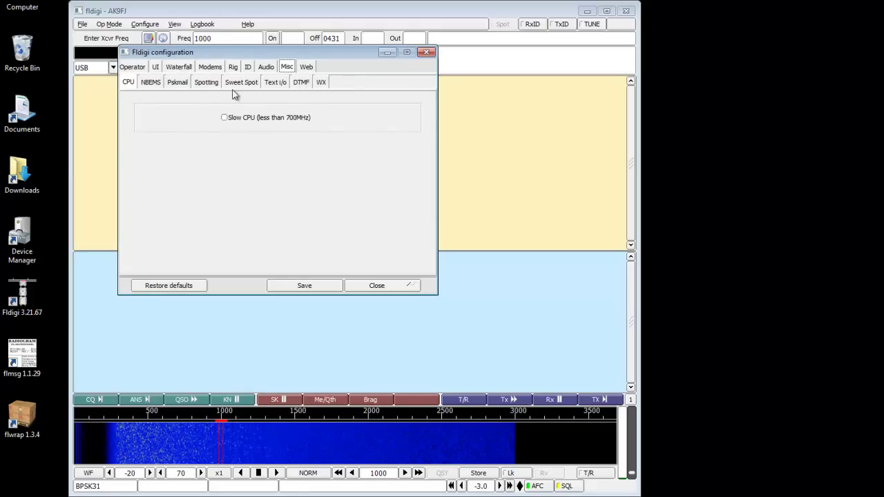
left_click(151, 84)
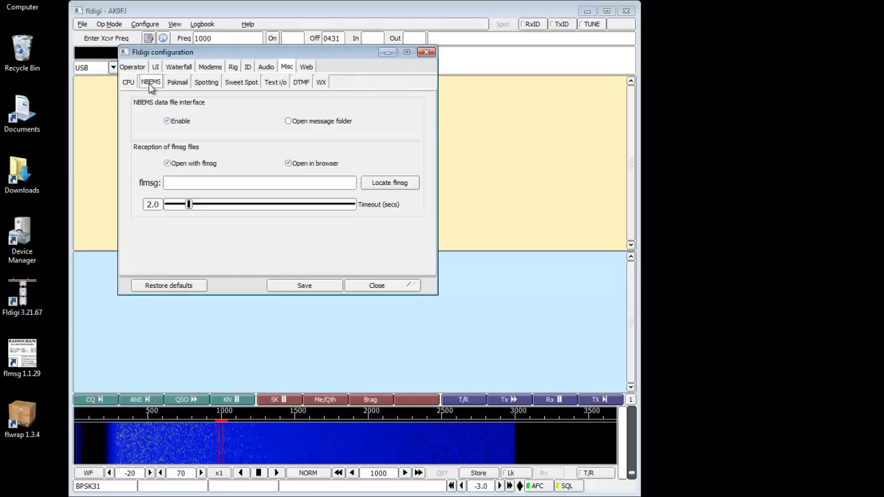
left_click(291, 124)
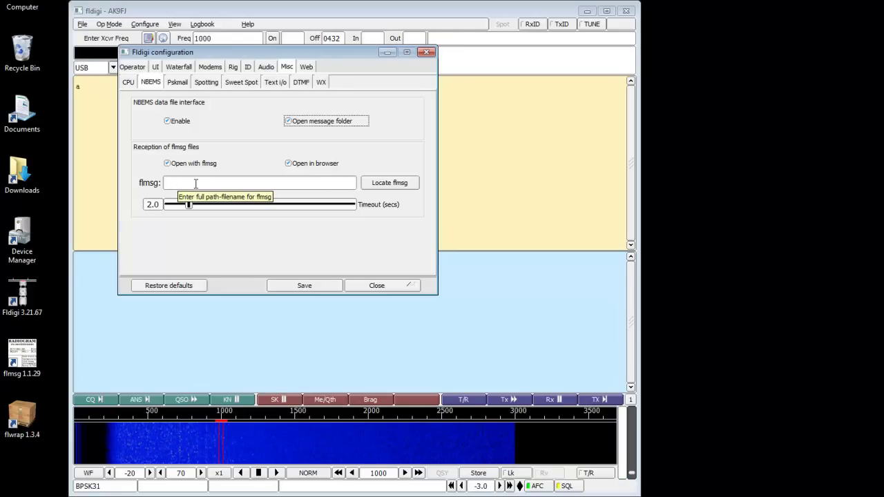
- Set the flmsg path for received files to C:\Program Files\flmsg-1.1.29\flmsg.exe by locating the executable
left_click(332, 183)
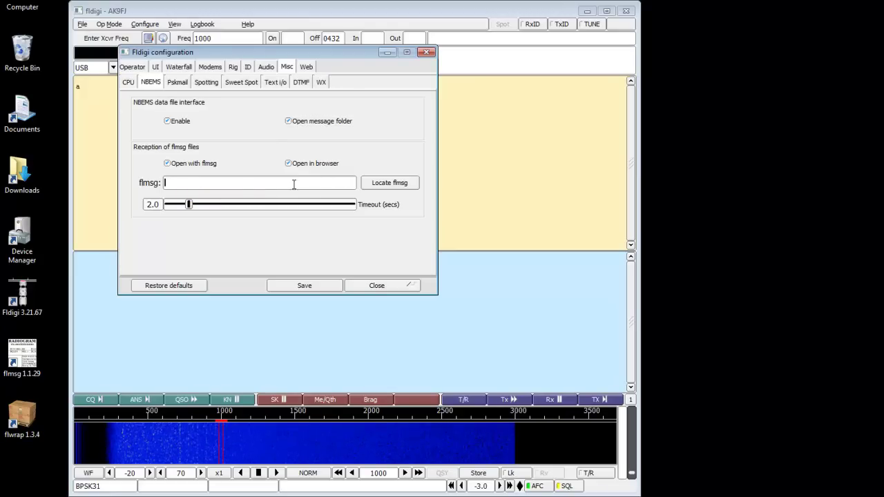
left_click(388, 184)
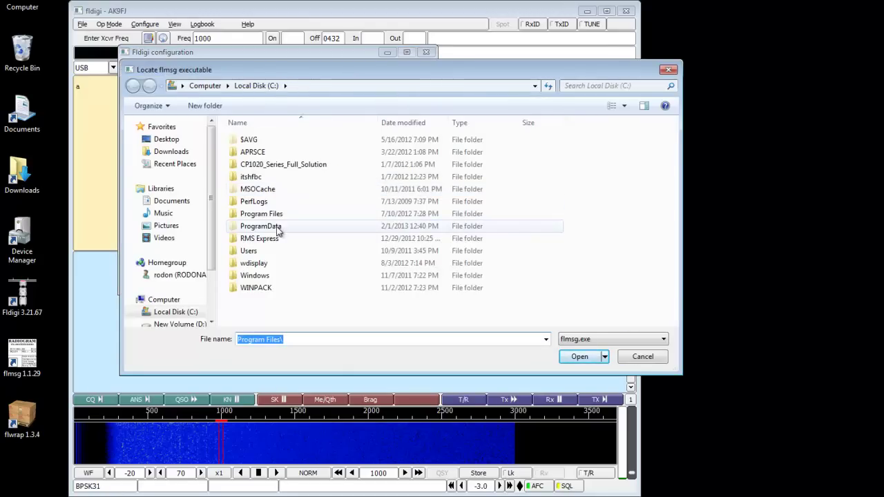
left_click(263, 215)
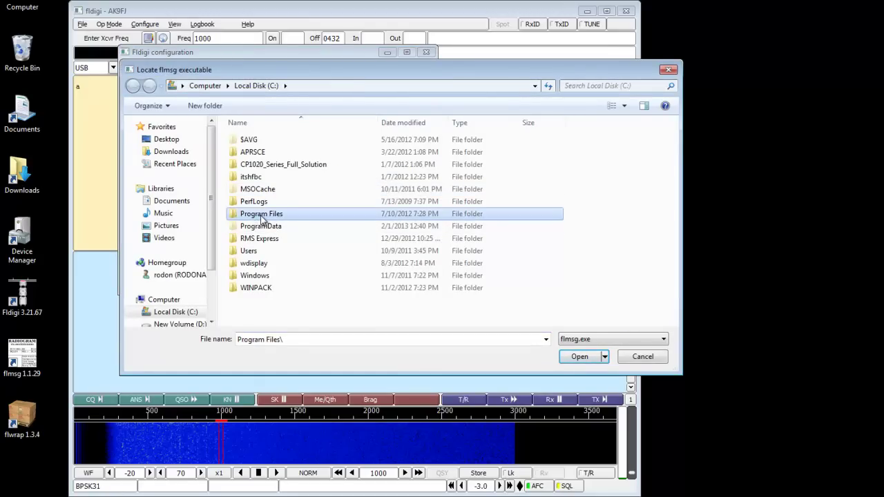
double_click(263, 218)
scroll(297, 276, "down", 2)
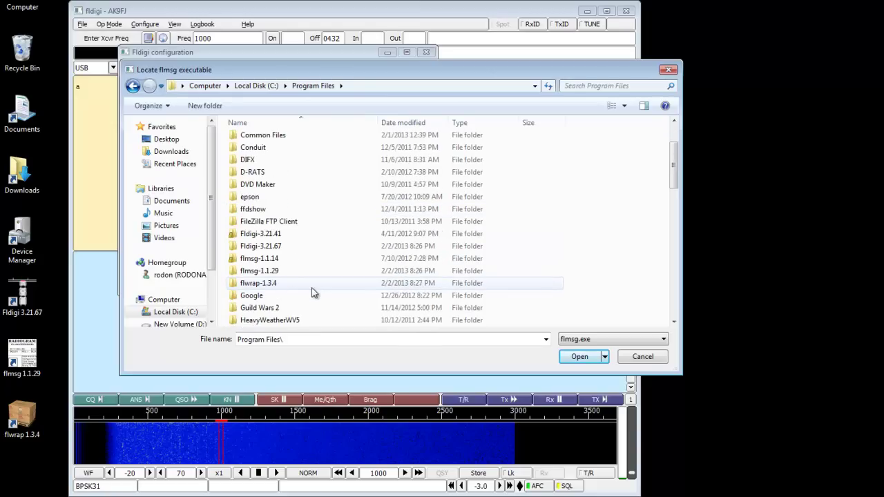
left_click(265, 274)
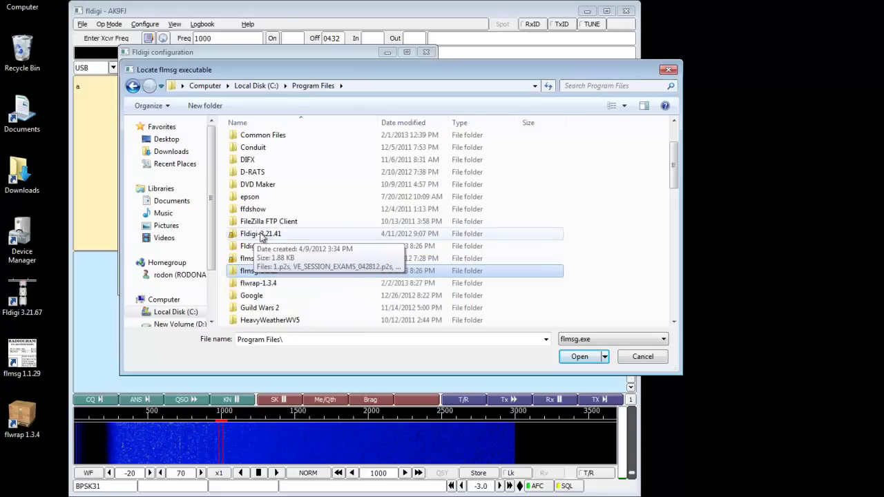
double_click(257, 272)
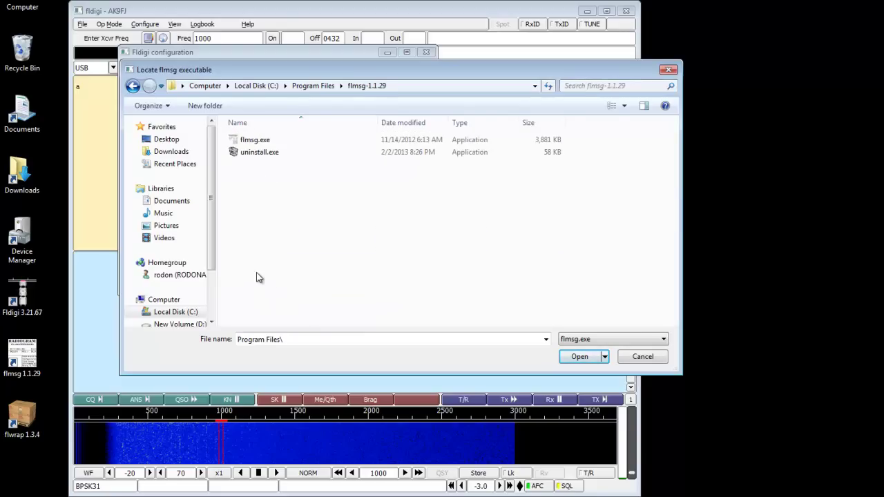
left_click(250, 141)
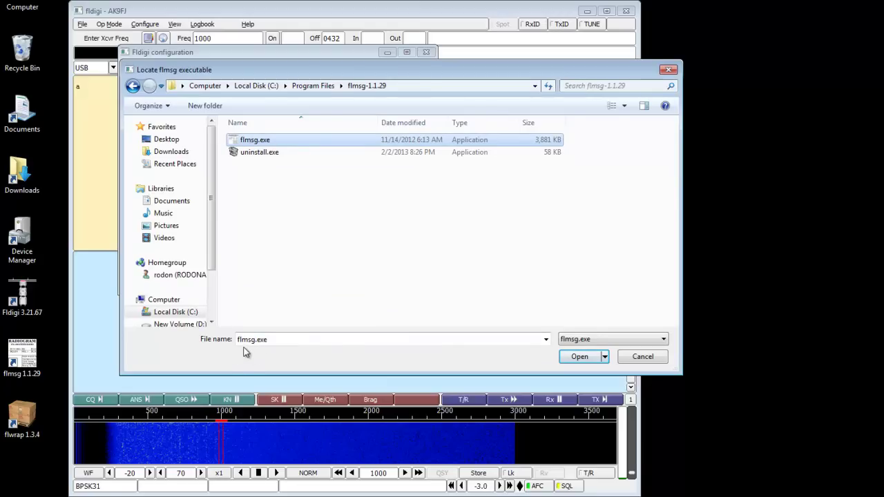
left_click(577, 364)
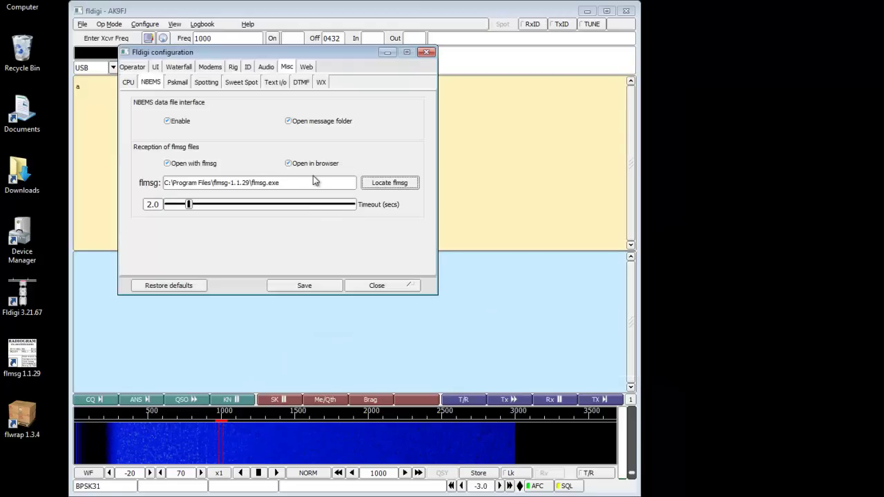
left_click_drag(302, 182, 163, 183)
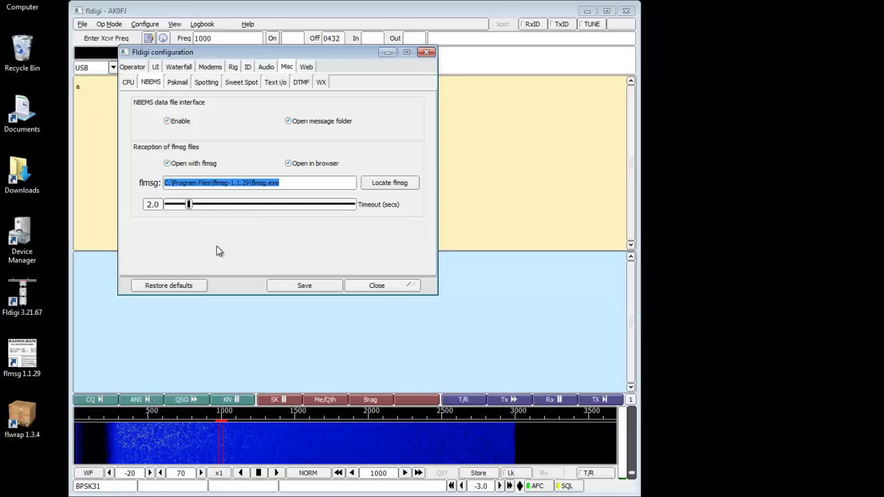
- Save the fldigi configuration and close the configuration window
left_click(304, 286)
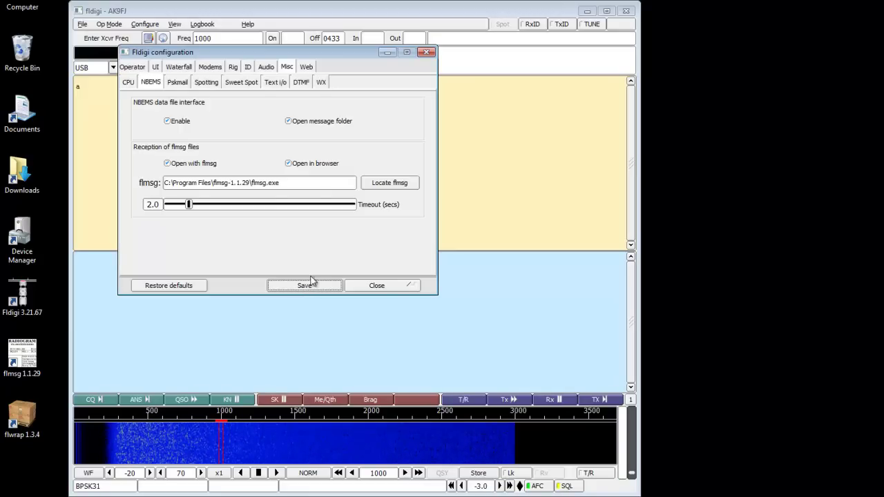
left_click(305, 290)
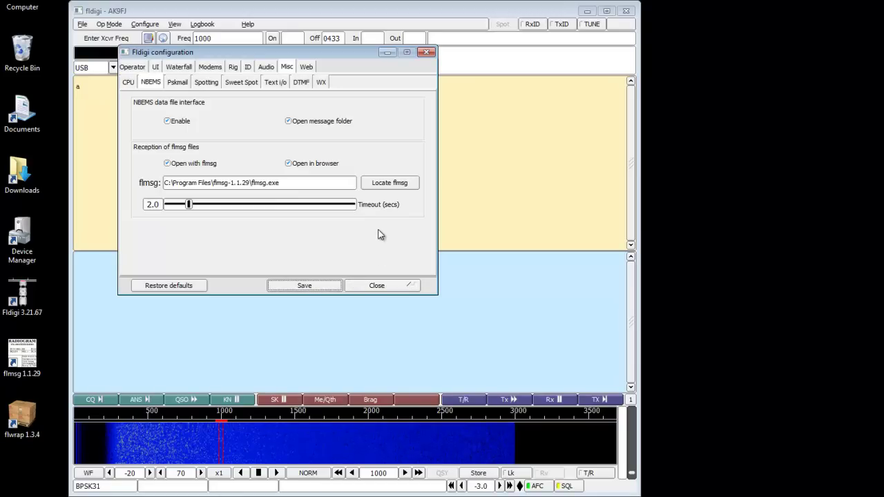
left_click(383, 285)
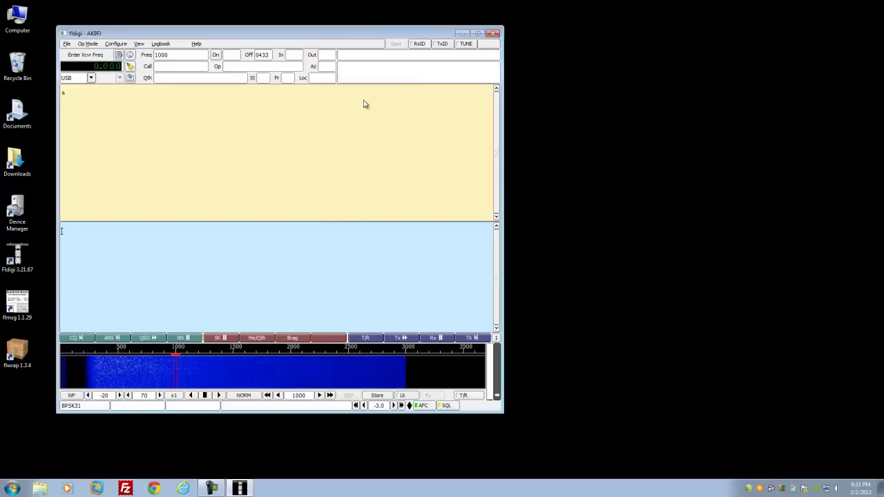
- Exit fldigi, start flmsg, and enter the operator's call sign in the personal data
key("alt+F4")
double_click(24, 302)
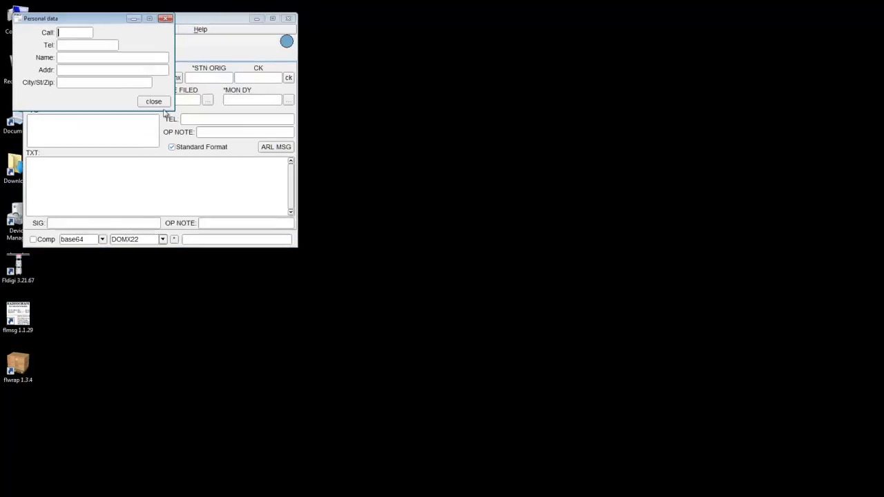
left_click_drag(106, 20, 156, 53)
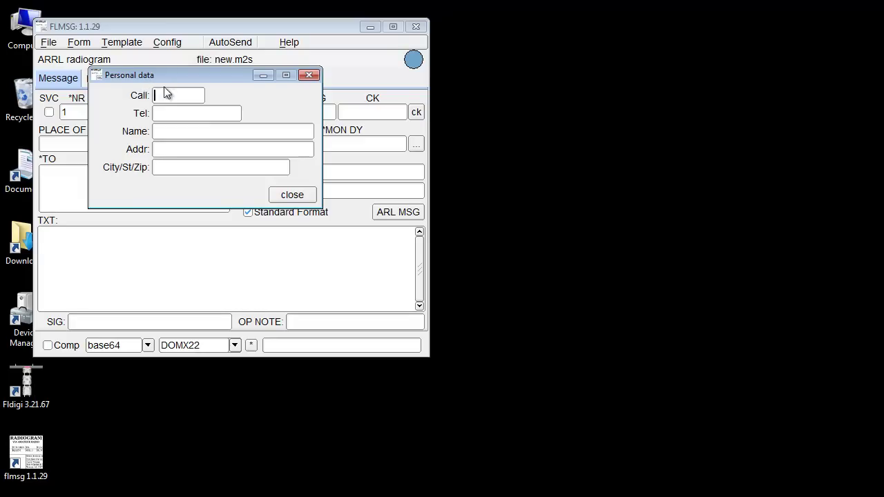
type("AK9FJ")
left_click(296, 196)
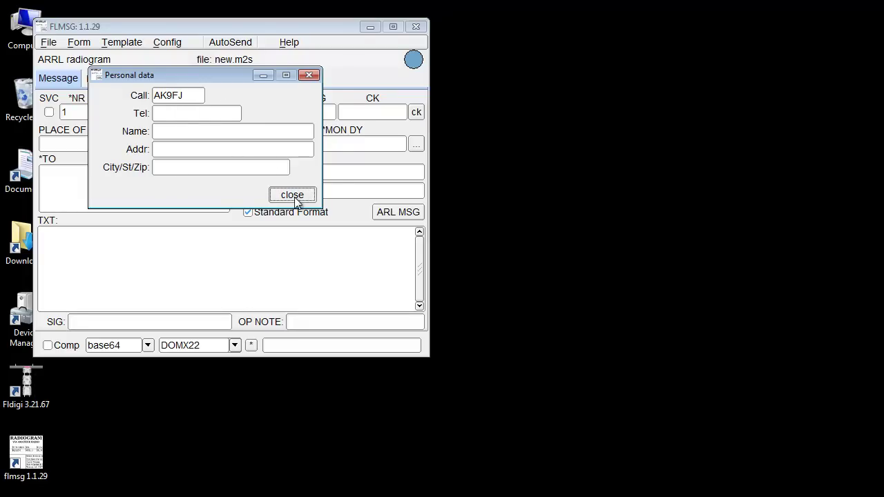
left_click_drag(216, 28, 248, 48)
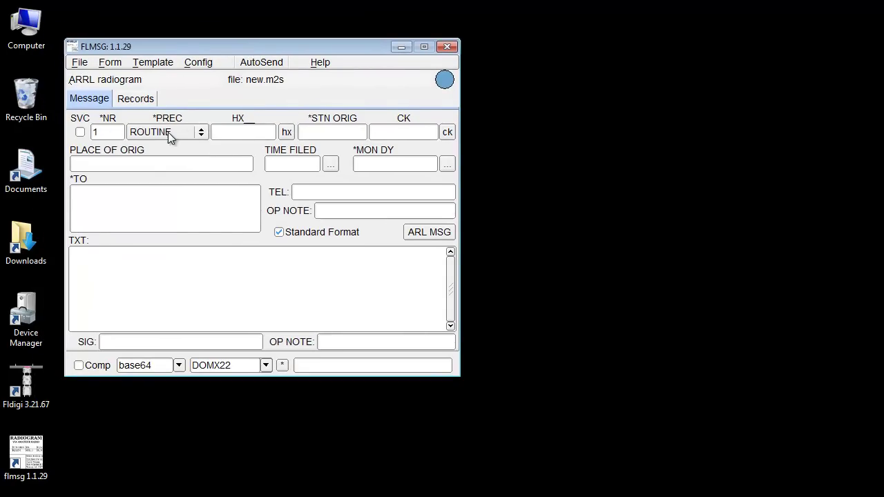
- Switch flmsg to the ICS213 message form
left_click(108, 65)
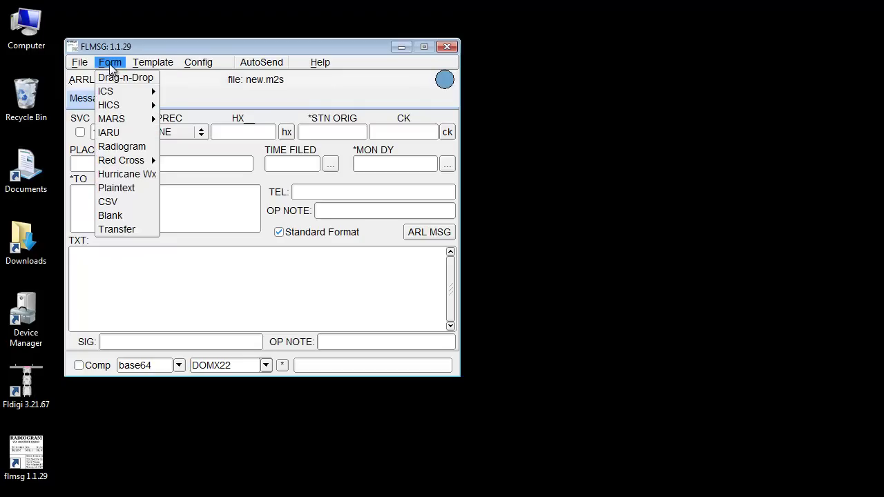
mouse_move(114, 92)
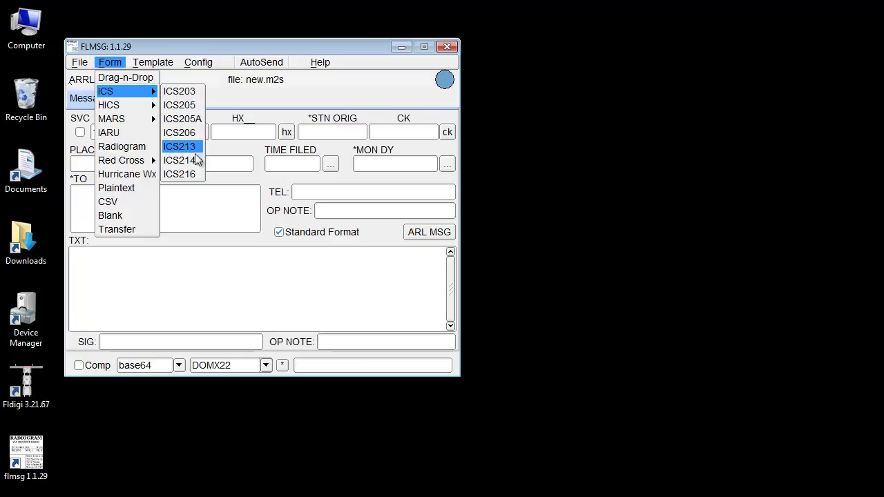
mouse_move(158, 126)
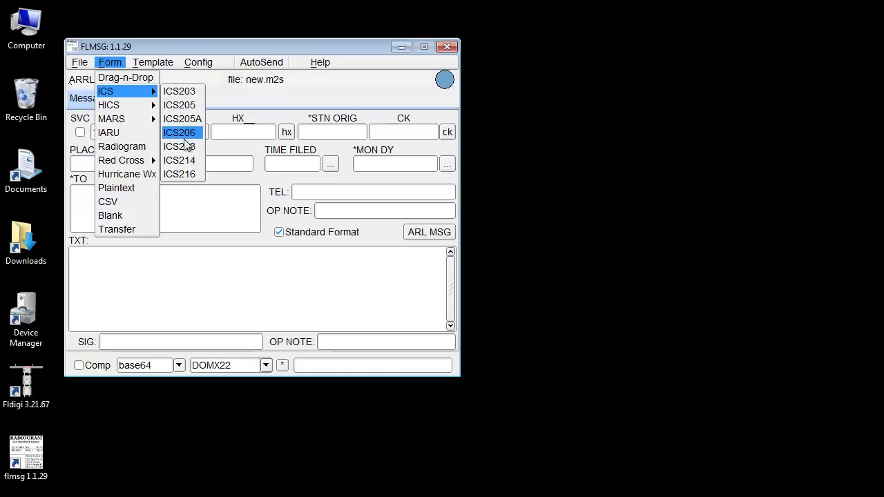
left_click(183, 146)
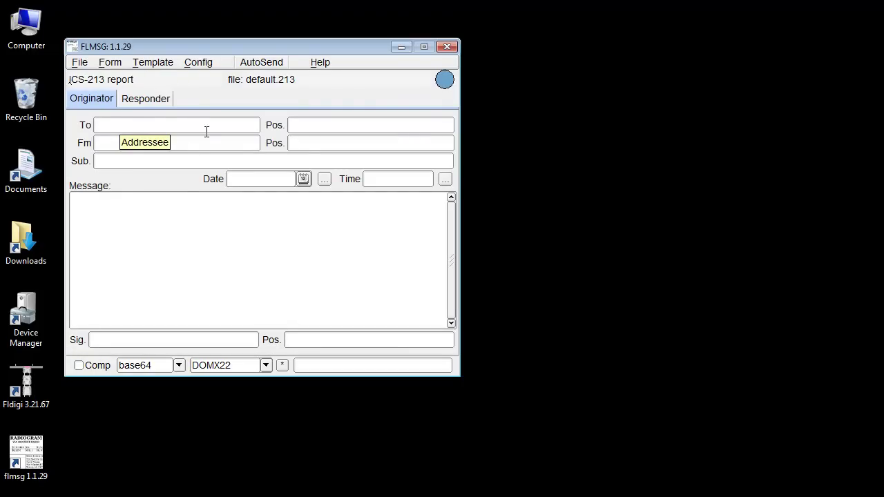
- Fill in the current date and time on the ICS-213 report
left_click(323, 180)
left_click(445, 180)
left_click(233, 217)
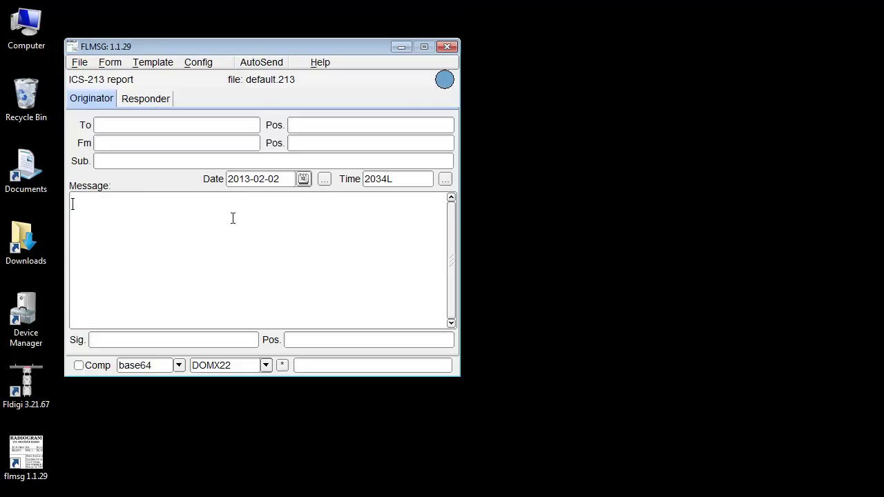
left_click(105, 340)
left_click(288, 339)
- Review the date and time format options in the flmsg configuration without changing them
left_click(198, 61)
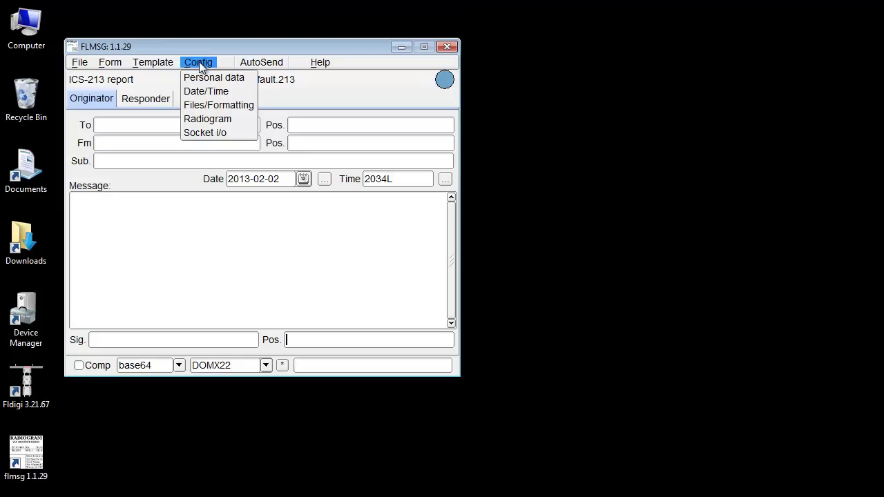
left_click(217, 94)
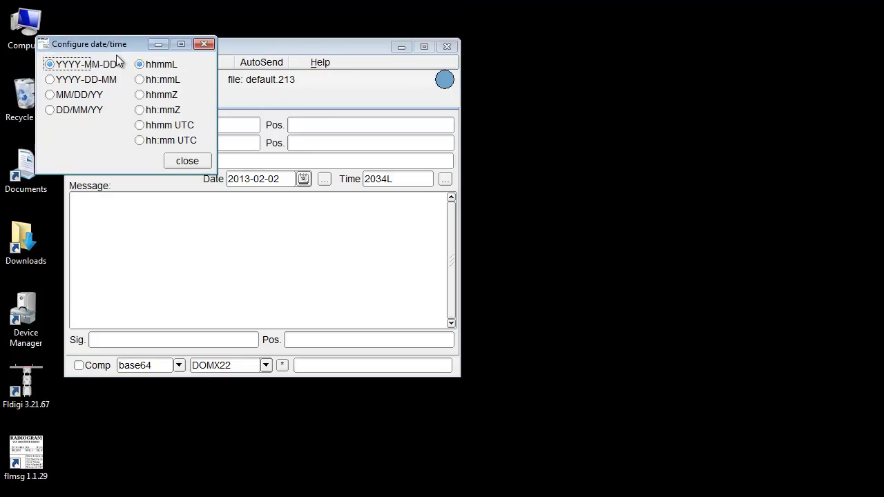
left_click_drag(114, 44, 179, 85)
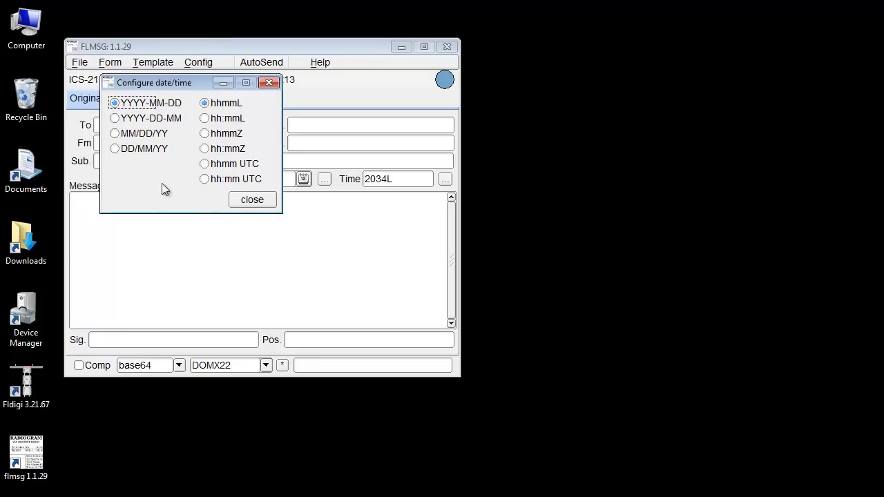
left_click(253, 205)
- In the files and formatting configuration, enable Open folder when exporting, and turn off Callsign and turn on Date-time for file naming
left_click(194, 63)
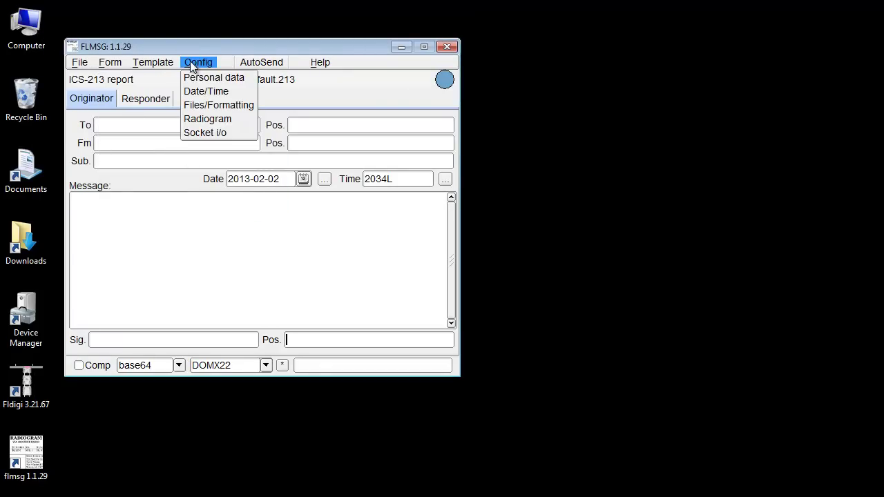
left_click(226, 105)
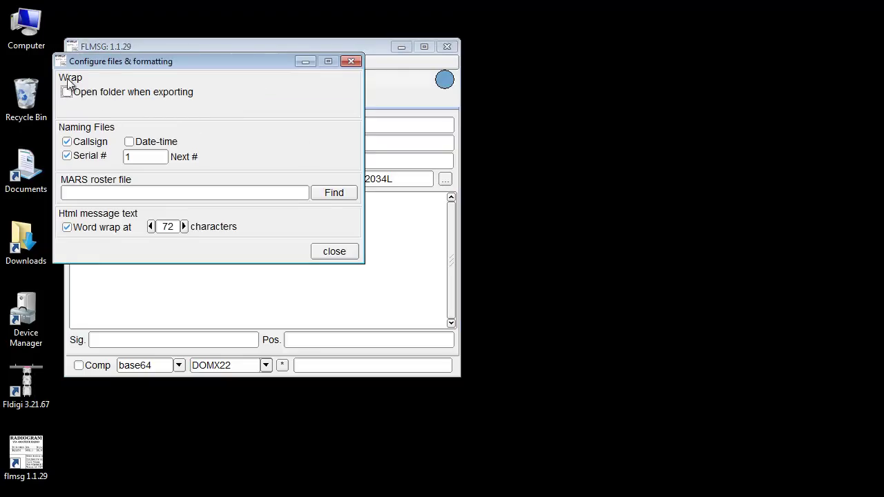
left_click_drag(93, 62, 147, 103)
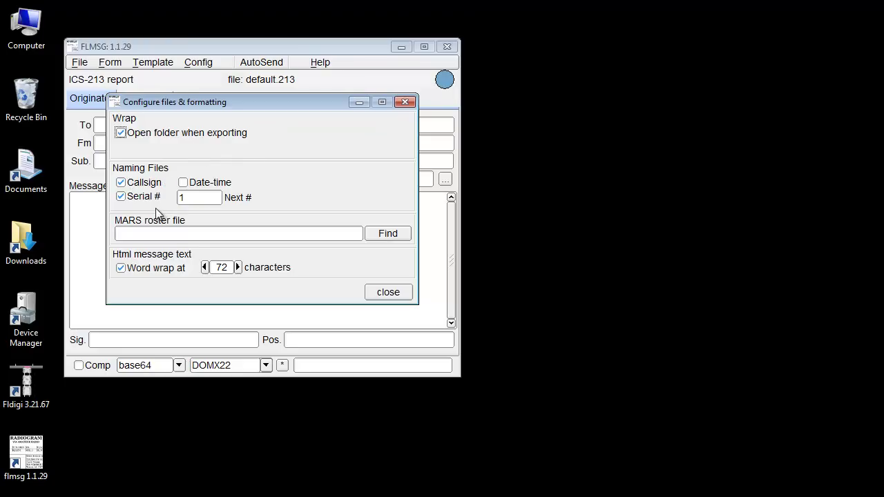
left_click(121, 183)
left_click(185, 184)
left_click(388, 293)
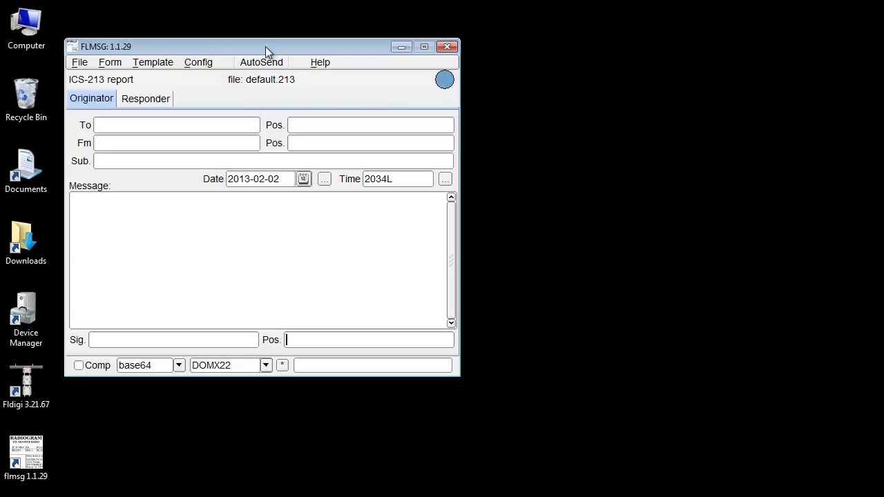
- Exit flmsg, run flwrap once, and close its window
left_click(447, 48)
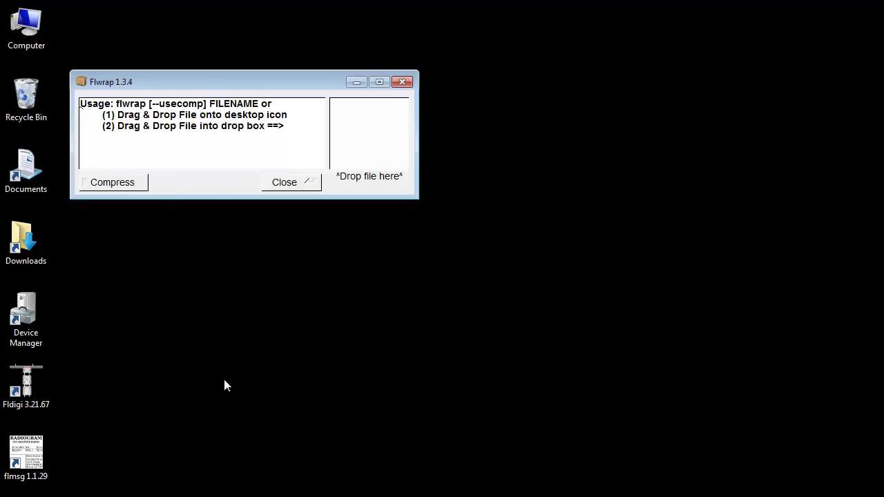
left_click_drag(221, 82, 241, 73)
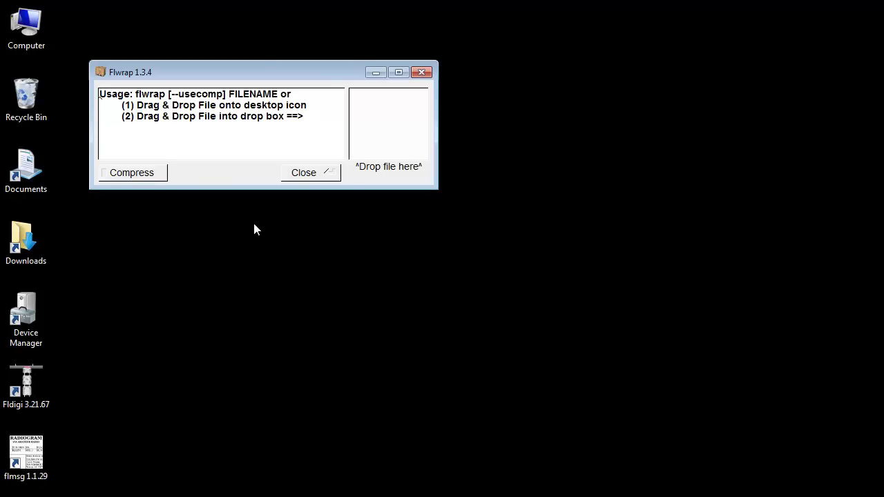
left_click(309, 175)
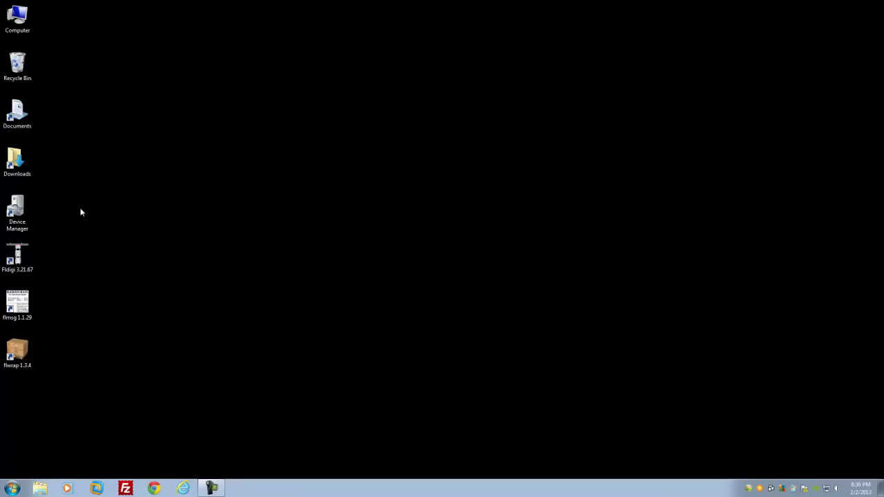
- Reopen fldigi, look over the available configuration categories, and exit the program
double_click(17, 256)
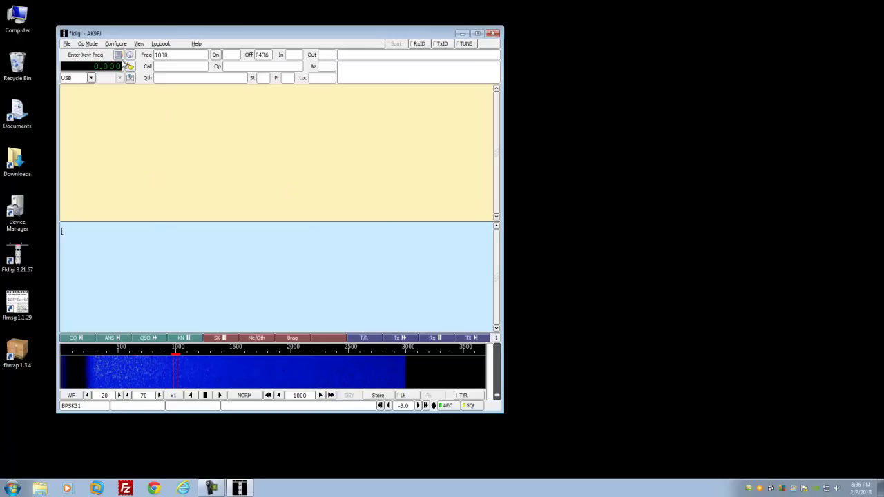
left_click(116, 44)
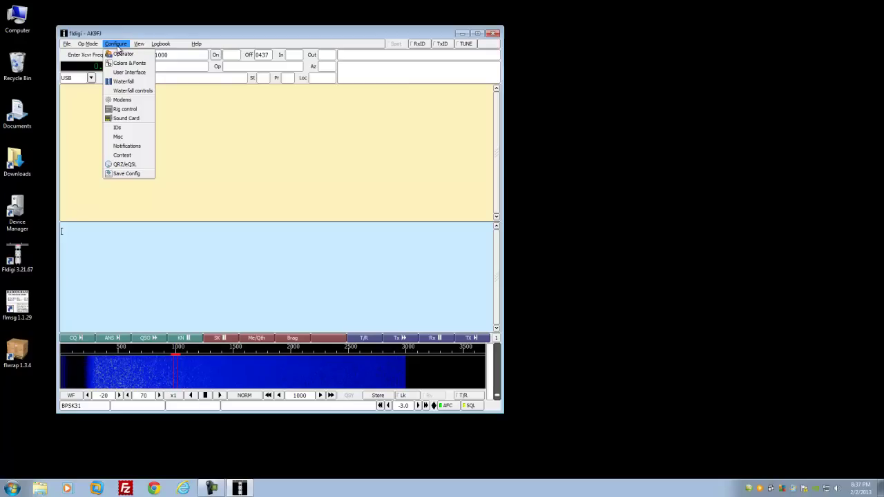
left_click(144, 38)
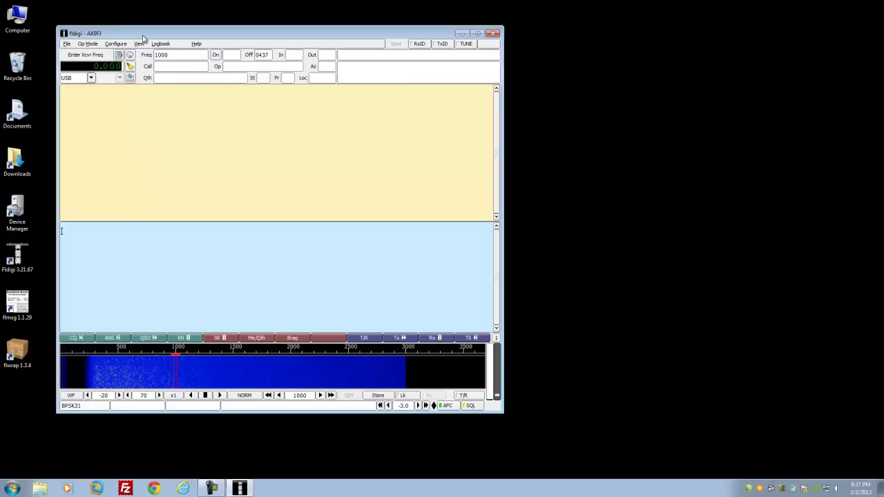
left_click_drag(147, 39, 155, 34)
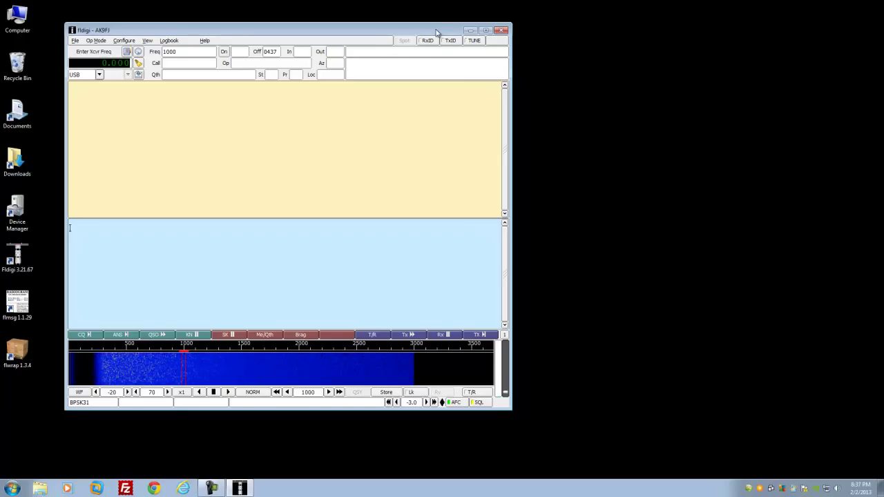
left_click(503, 32)
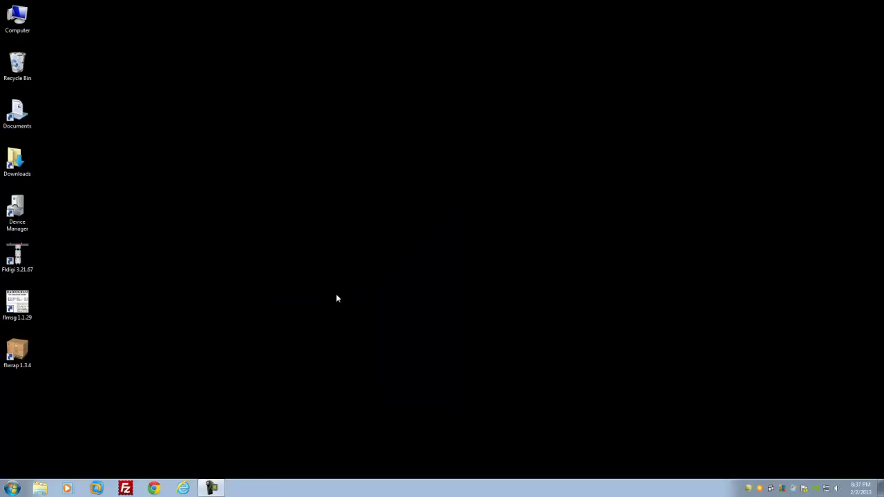